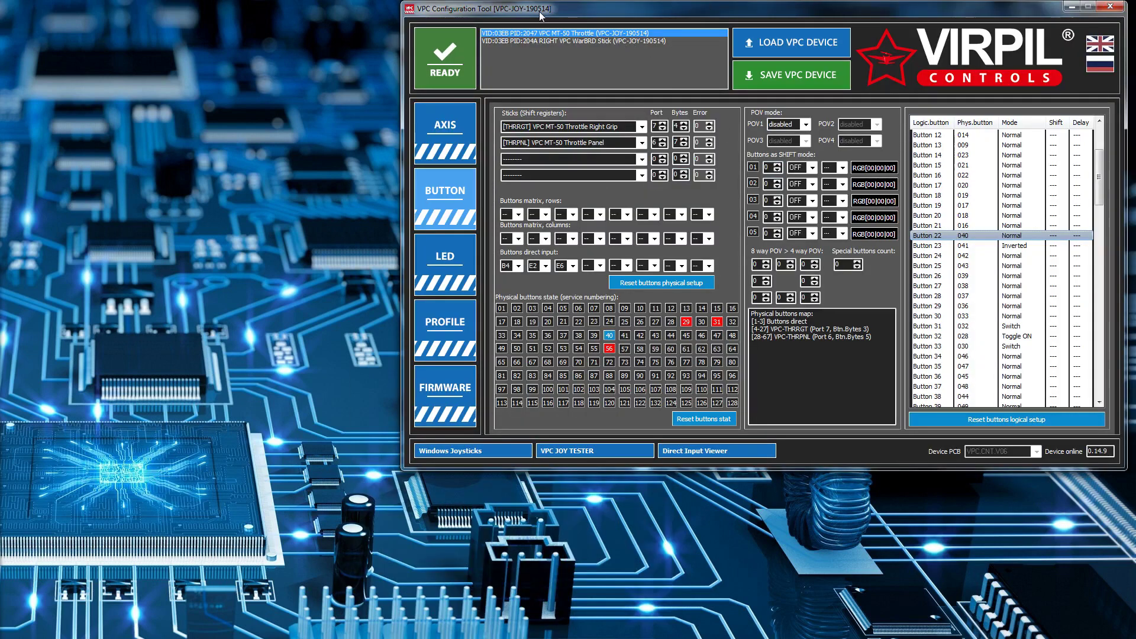
Reset the button statistics, reload the throttle's configuration, and bring up the info1.txt notes
left_click(704, 417)
left_click(442, 65)
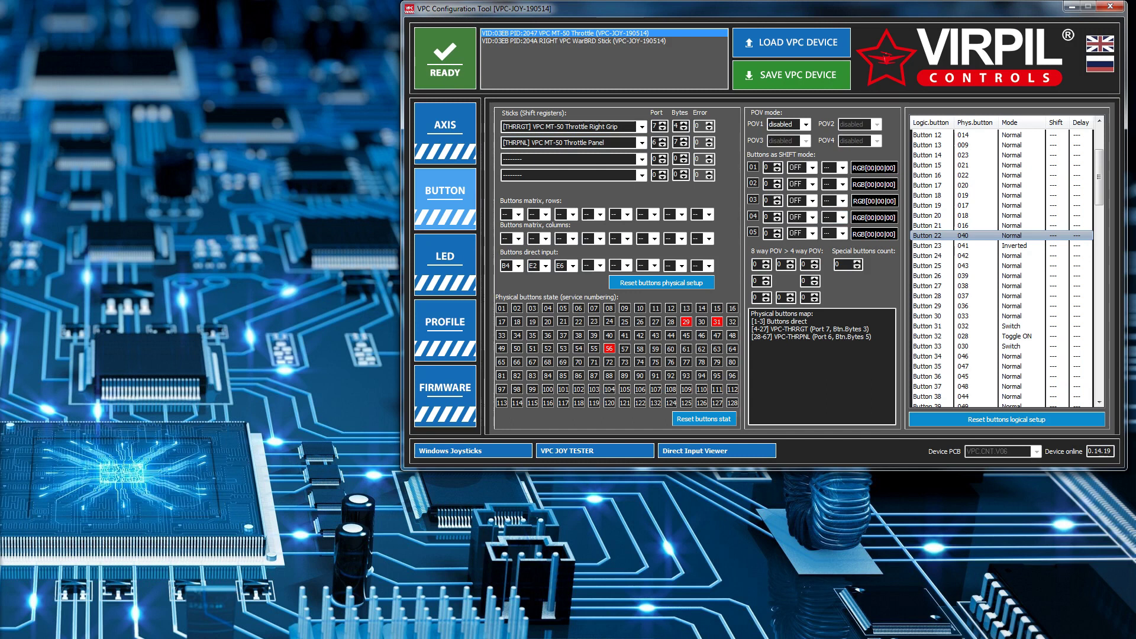
key("alt+Tab")
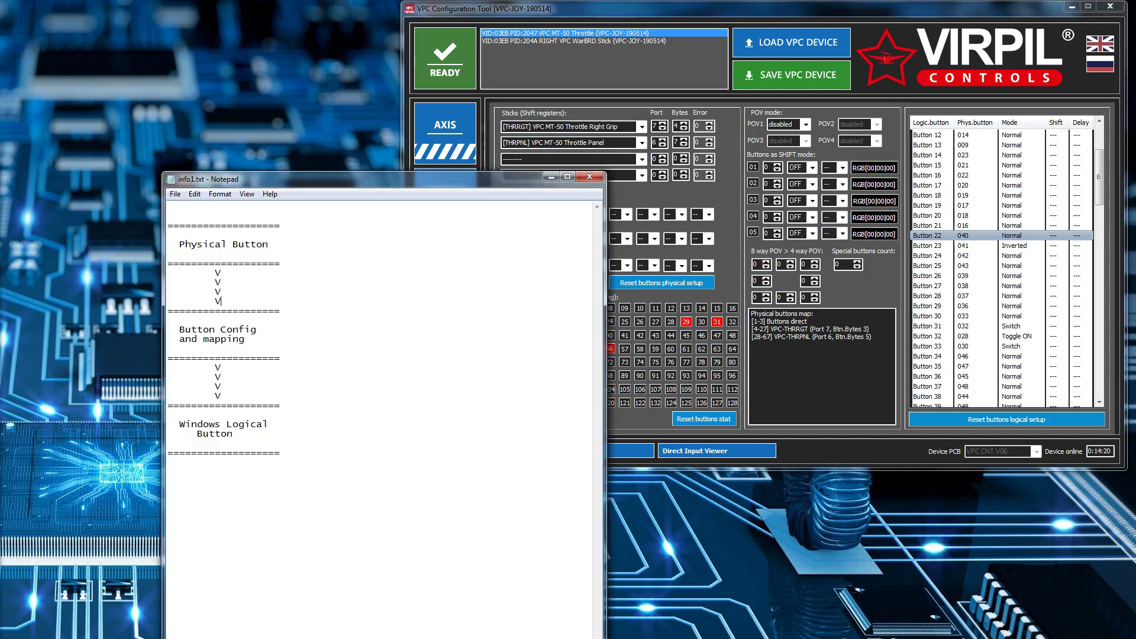
Highlight the Physical Button, Button Config and mapping, and Windows Logical Button stages in info1.txt
left_click(839, 459)
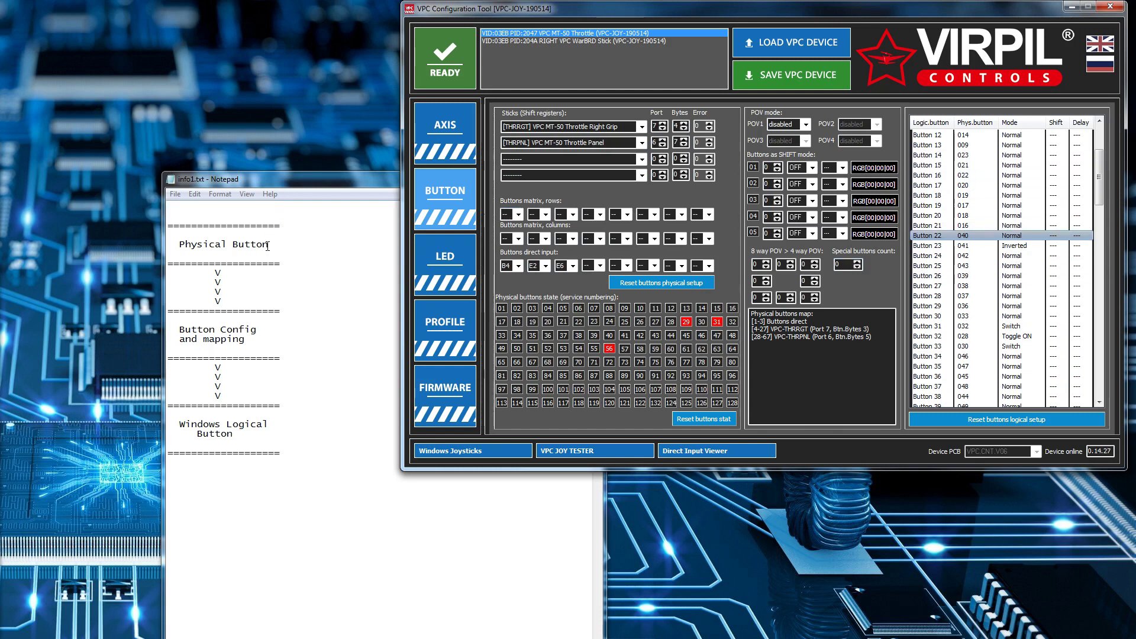
left_click_drag(267, 246, 179, 245)
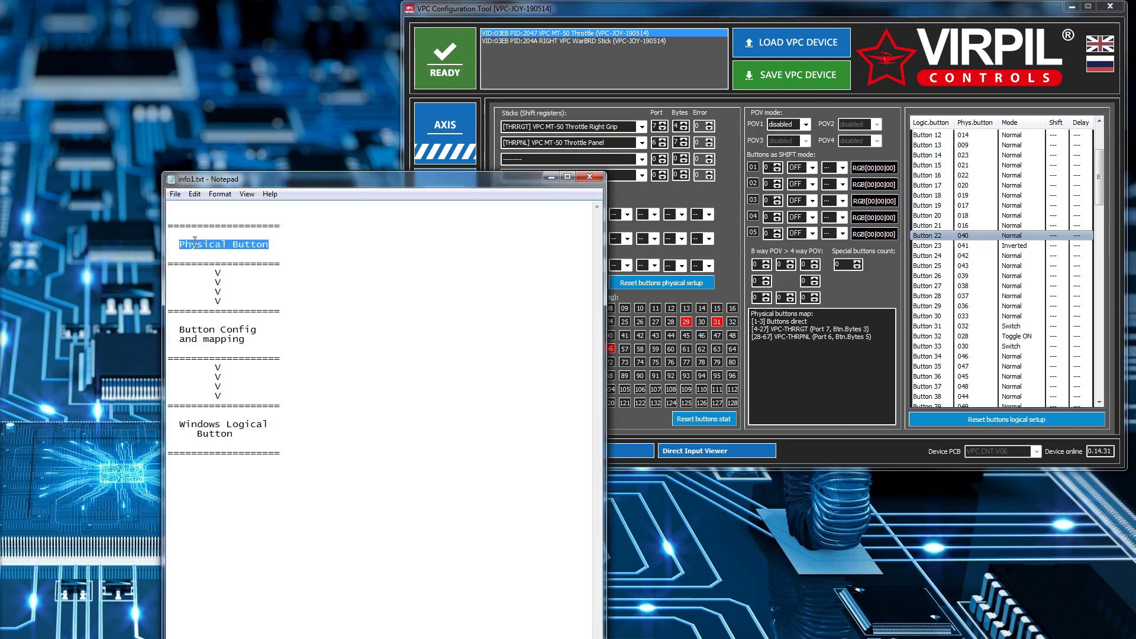
left_click_drag(178, 322, 259, 341)
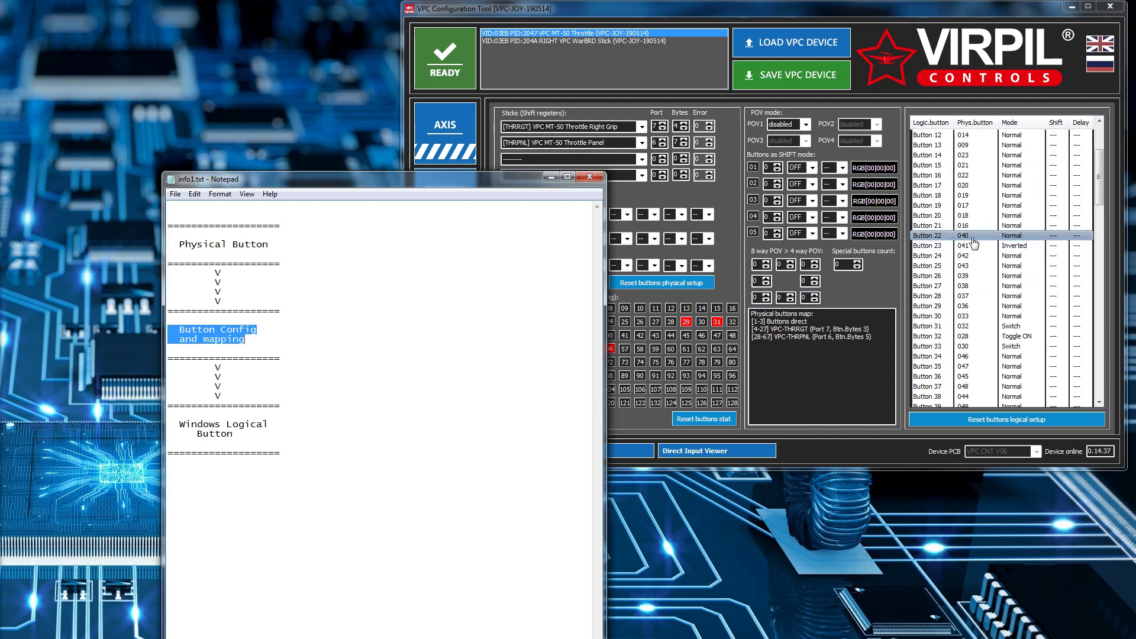
left_click_drag(260, 437, 169, 424)
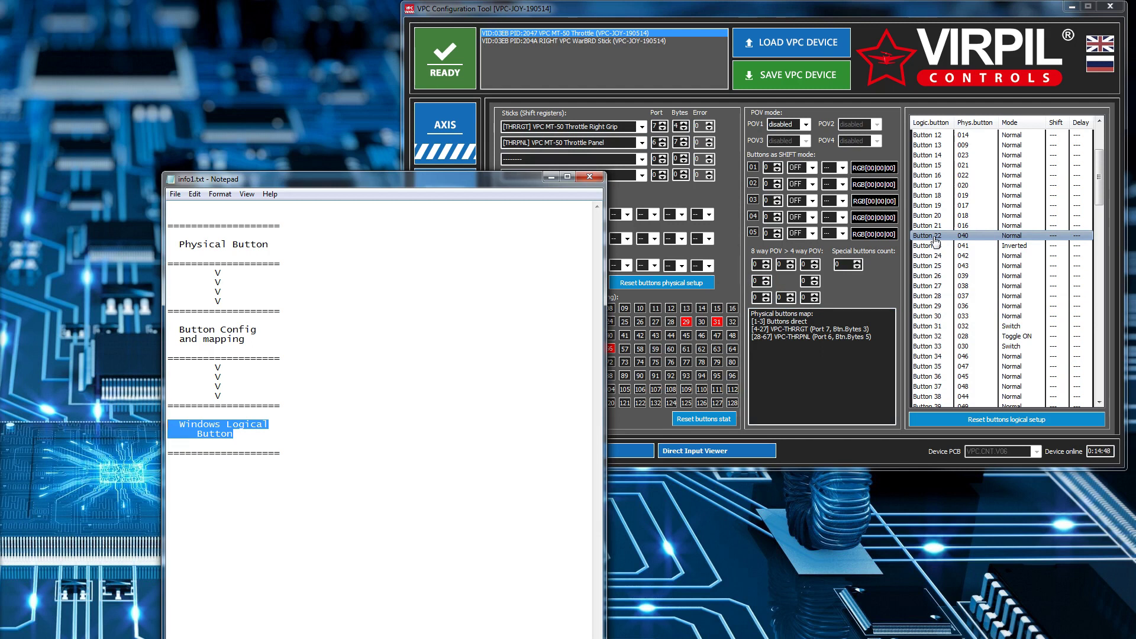
left_click(829, 454)
Launch the joystick tester, hide its OSC and AIM windows, and clear its button log
left_click(594, 450)
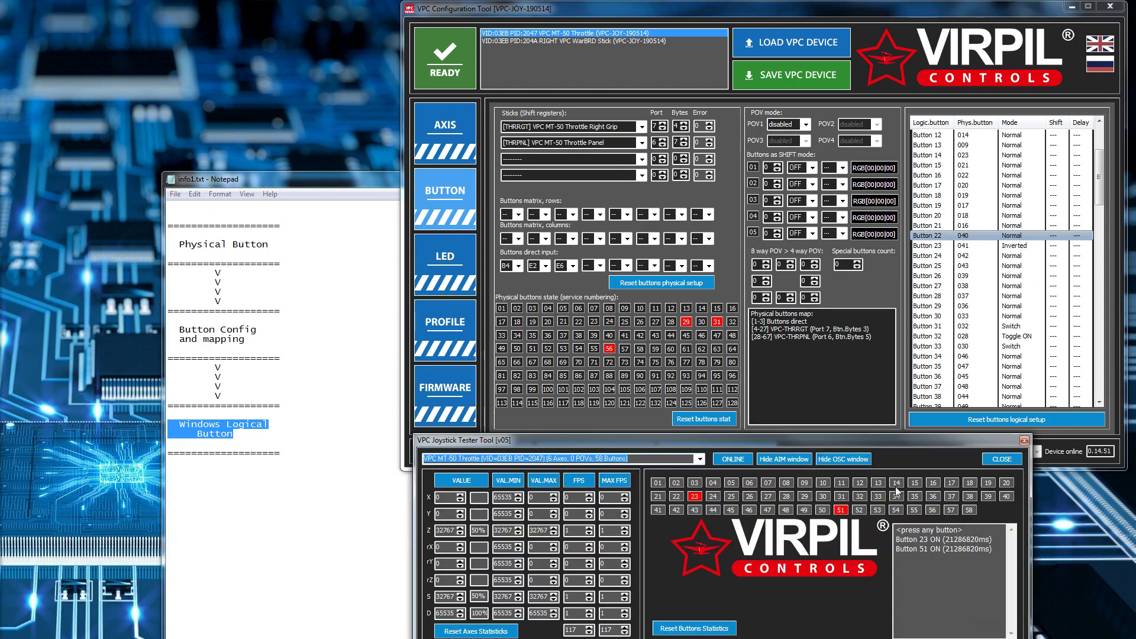
left_click(843, 459)
left_click(787, 459)
left_click(678, 631)
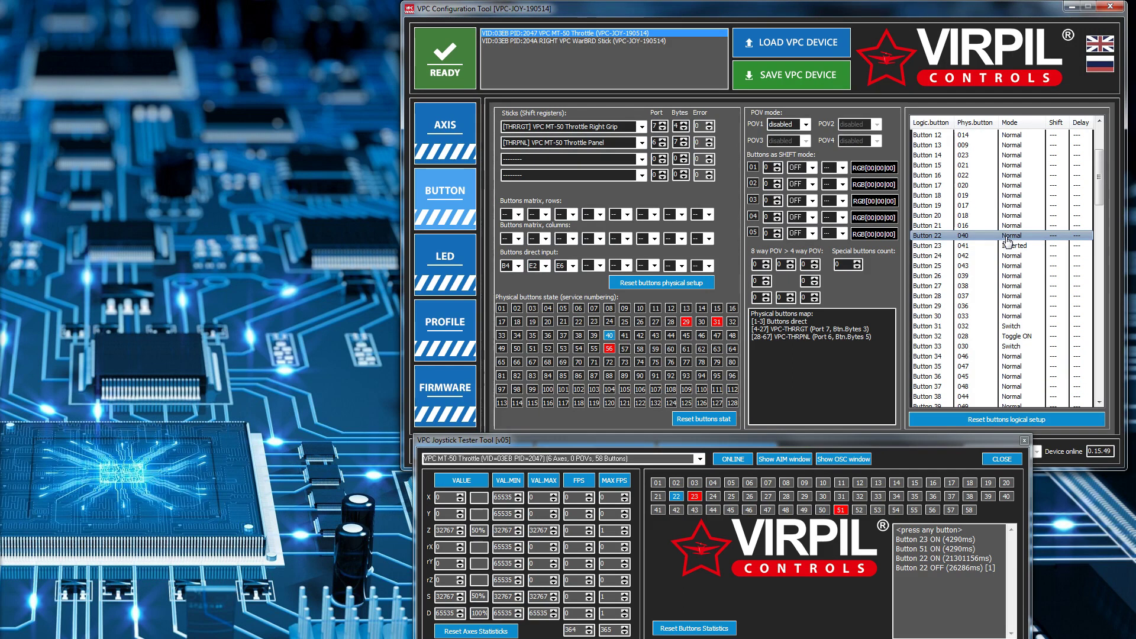
Enable Auto-bind pressed button for Button 22, then review its name and physical button 40
double_click(984, 236)
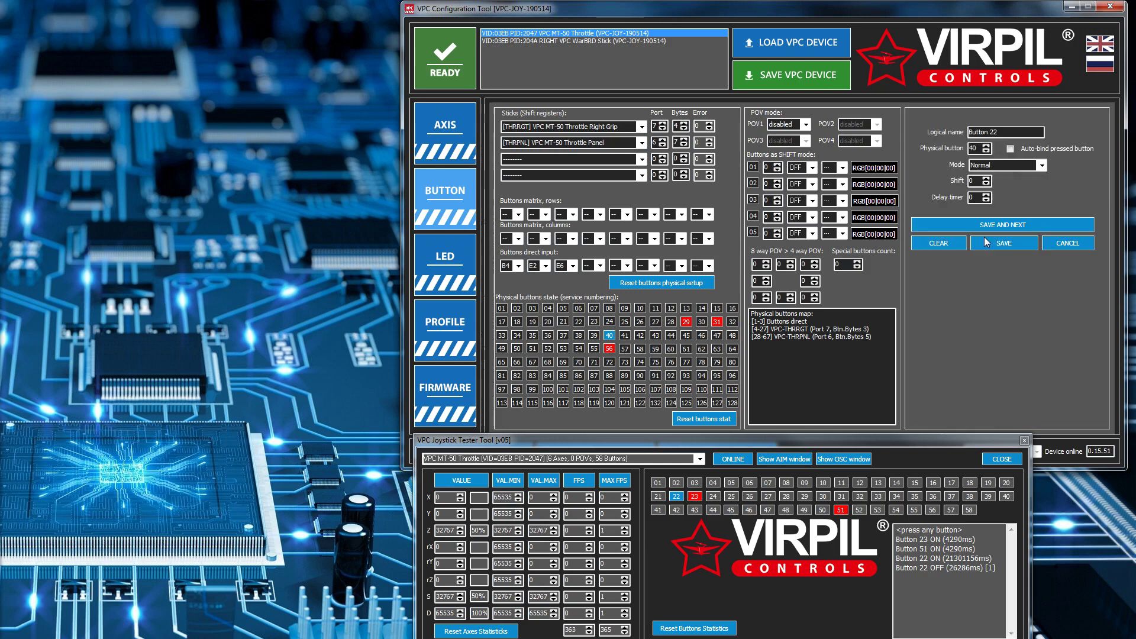
left_click(1011, 148)
left_click(1080, 244)
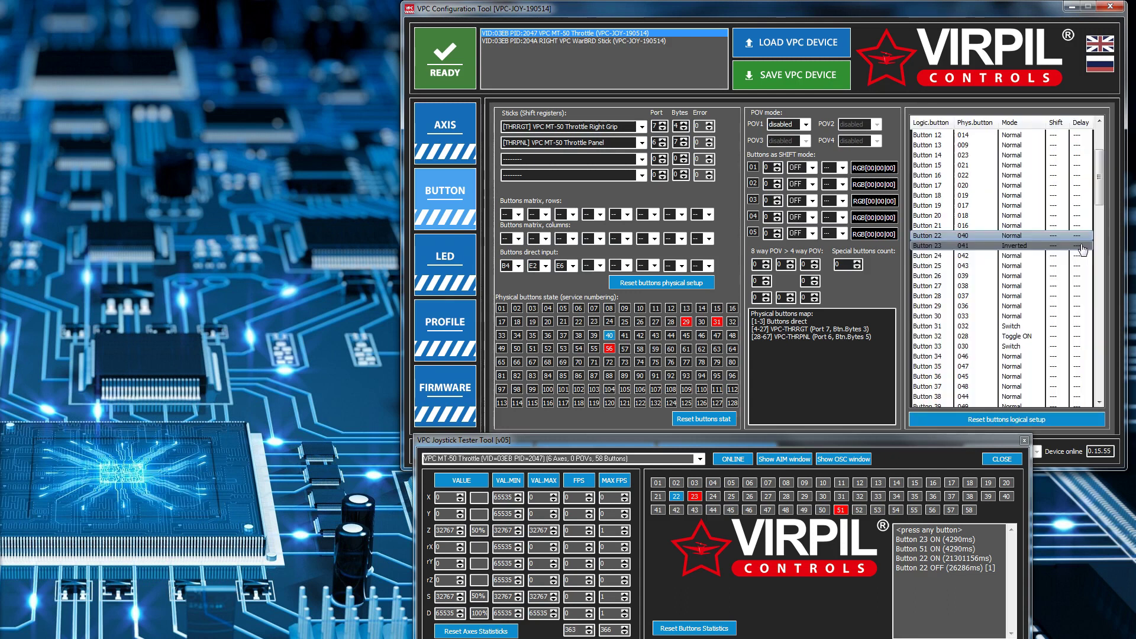
double_click(971, 239)
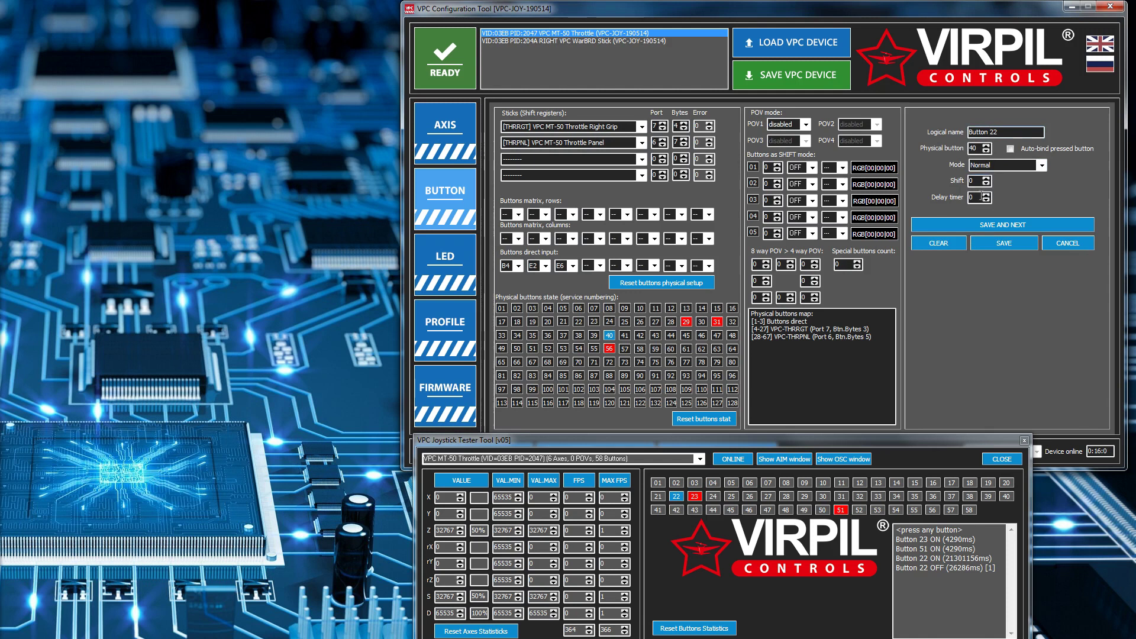
left_click_drag(1003, 132, 970, 133)
double_click(972, 148)
Review Button 23's mode options and save it as Inverted on physical button 41
left_click(1052, 242)
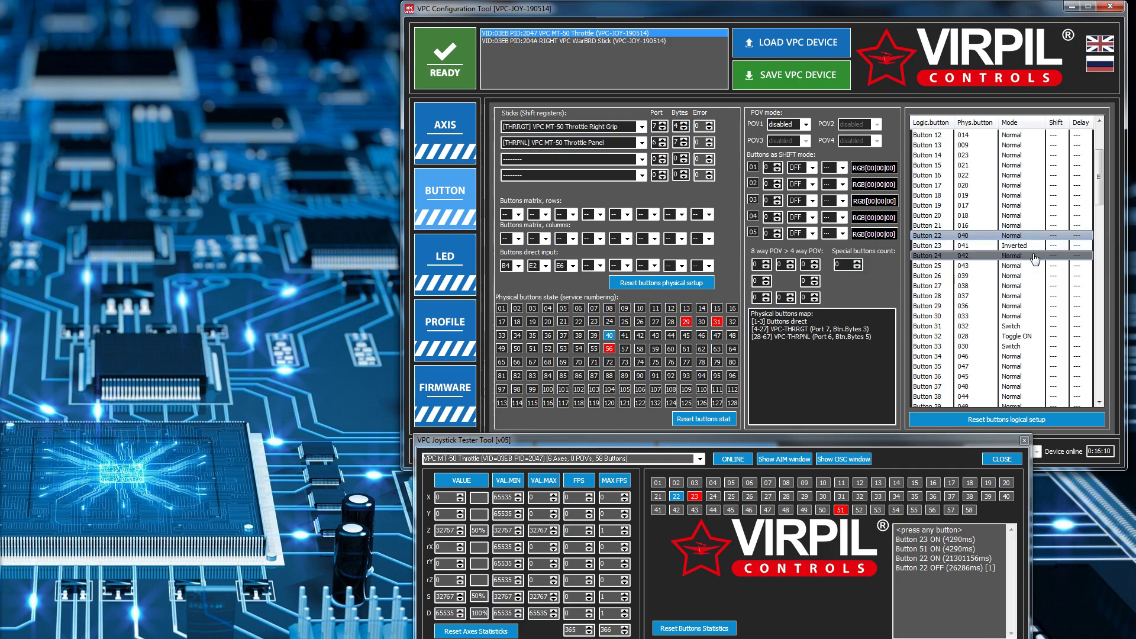
double_click(1010, 248)
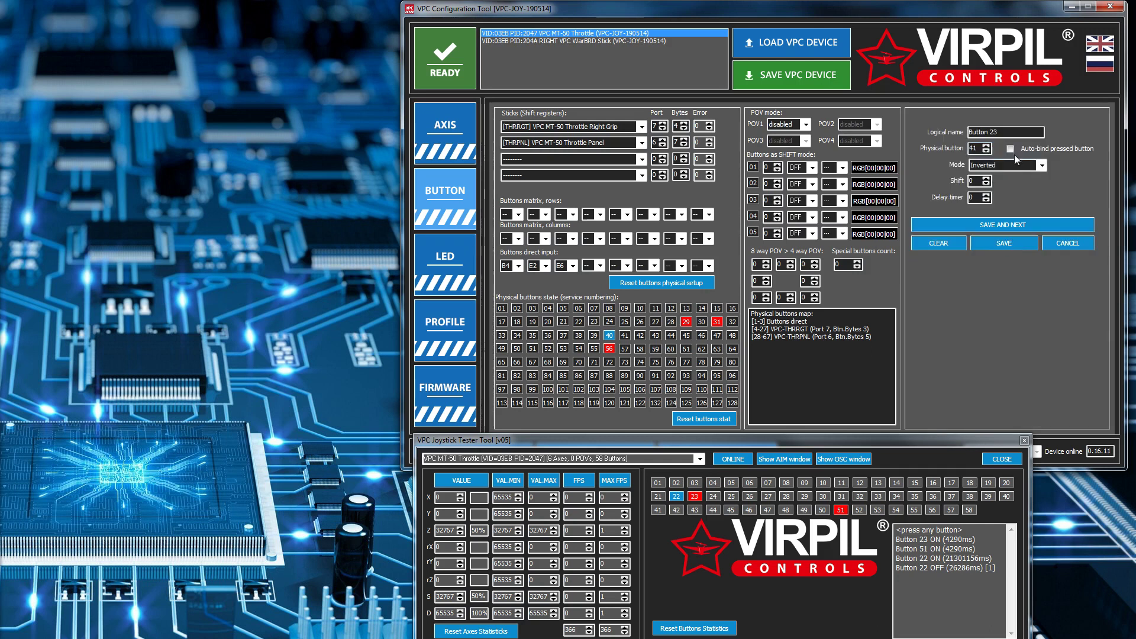
left_click(1041, 166)
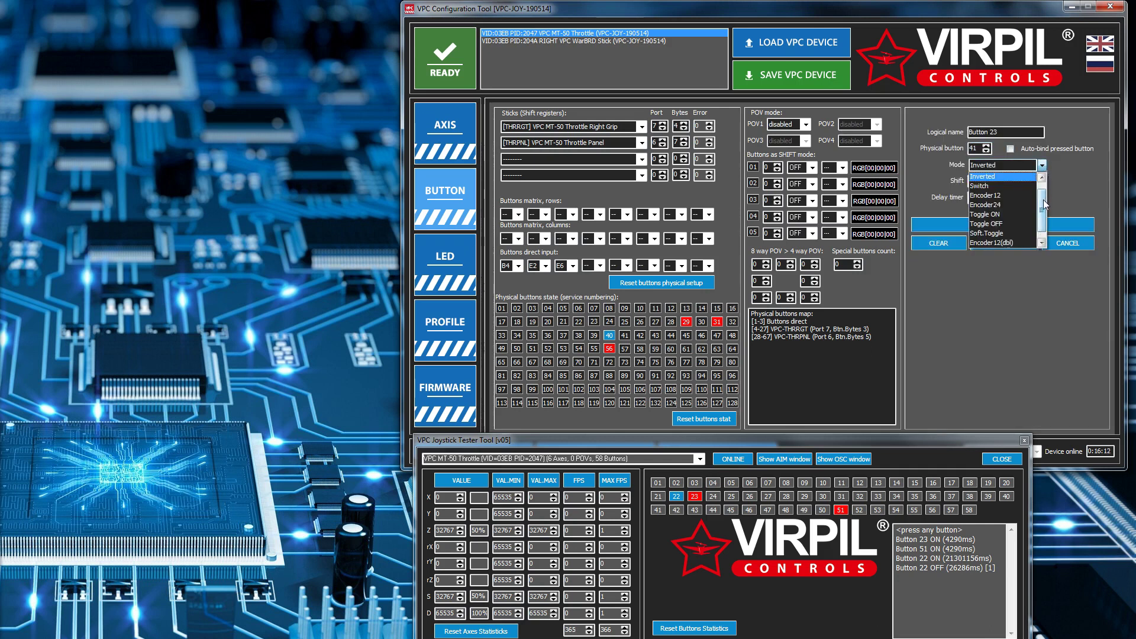
scroll(1044, 180, "down", 1)
scroll(1043, 177, "up", 1)
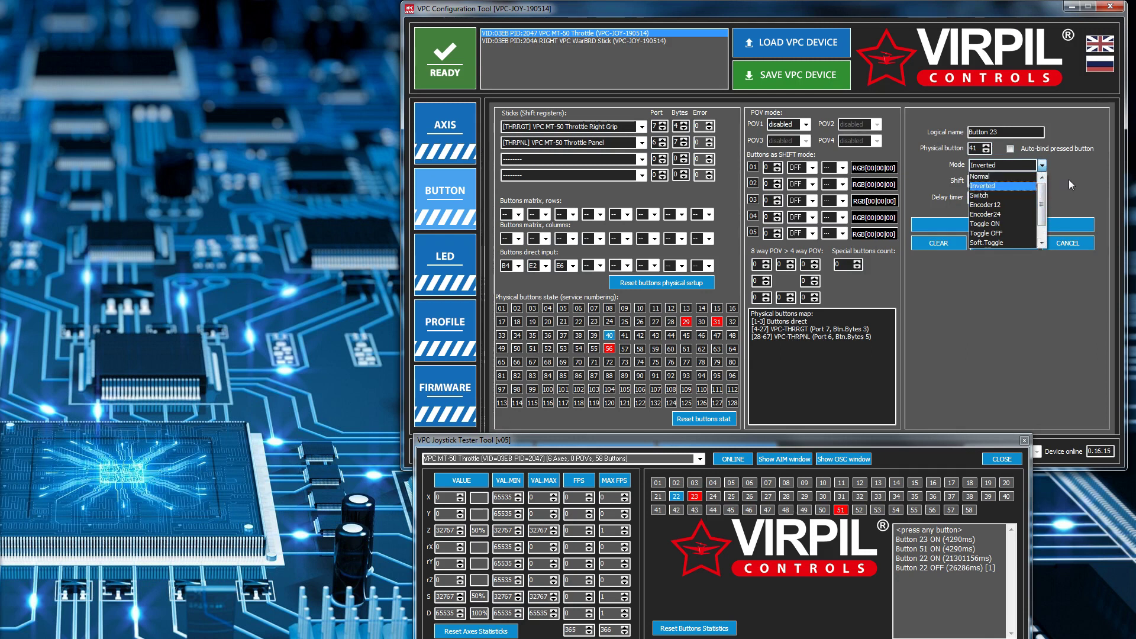
left_click(1069, 180)
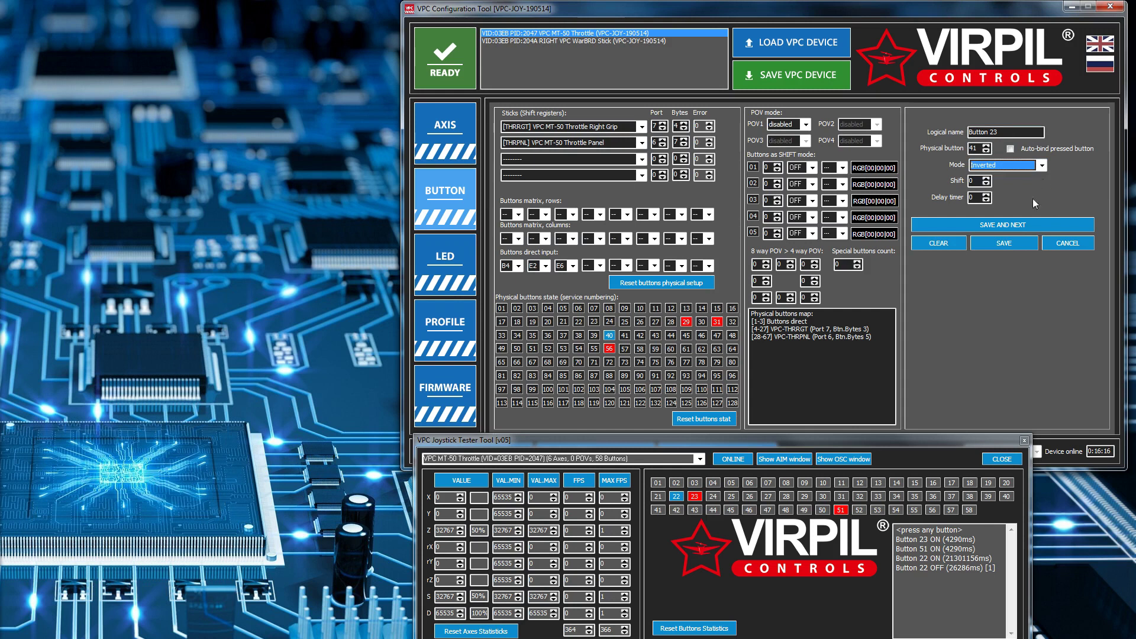
left_click(1063, 244)
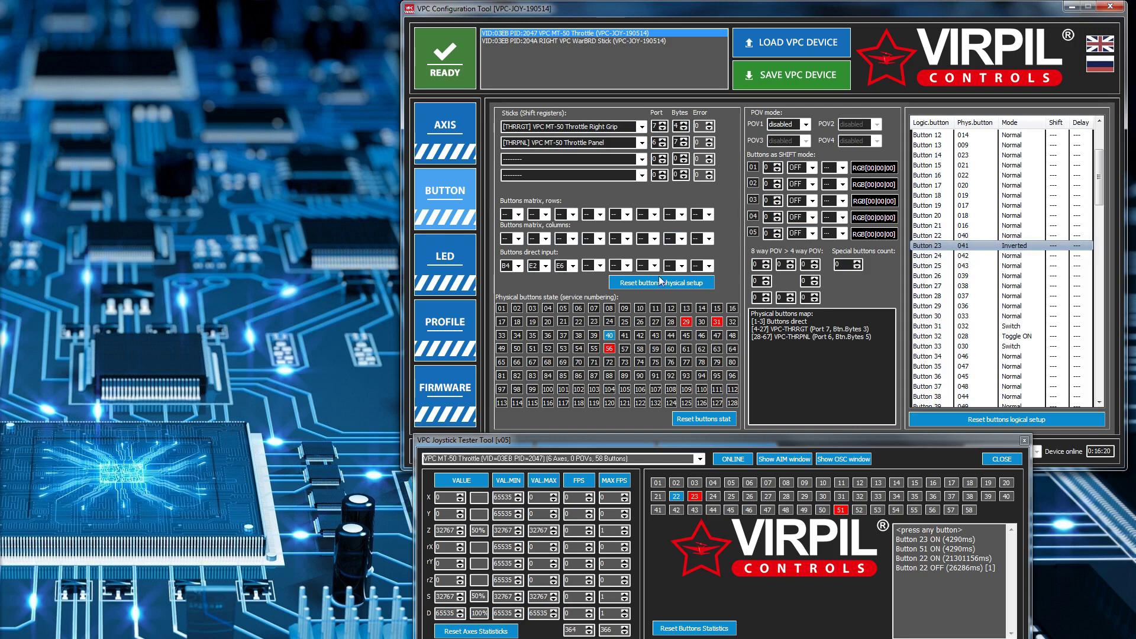
Clear the button statistics and tester log while testing Button 23, then select Button 31
left_click(694, 421)
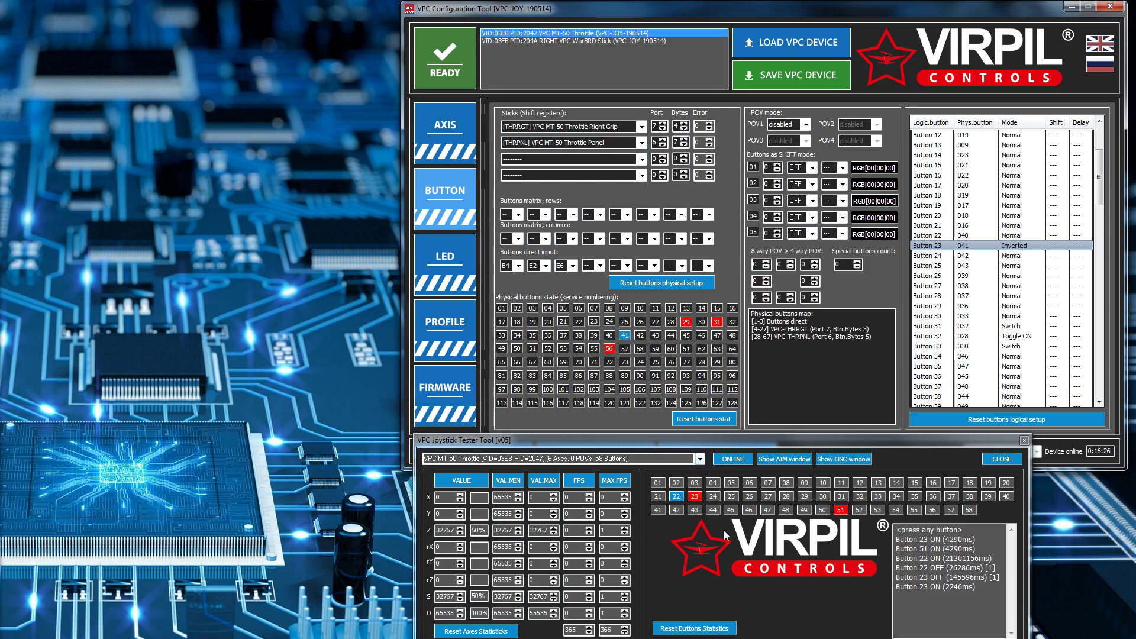
left_click(703, 633)
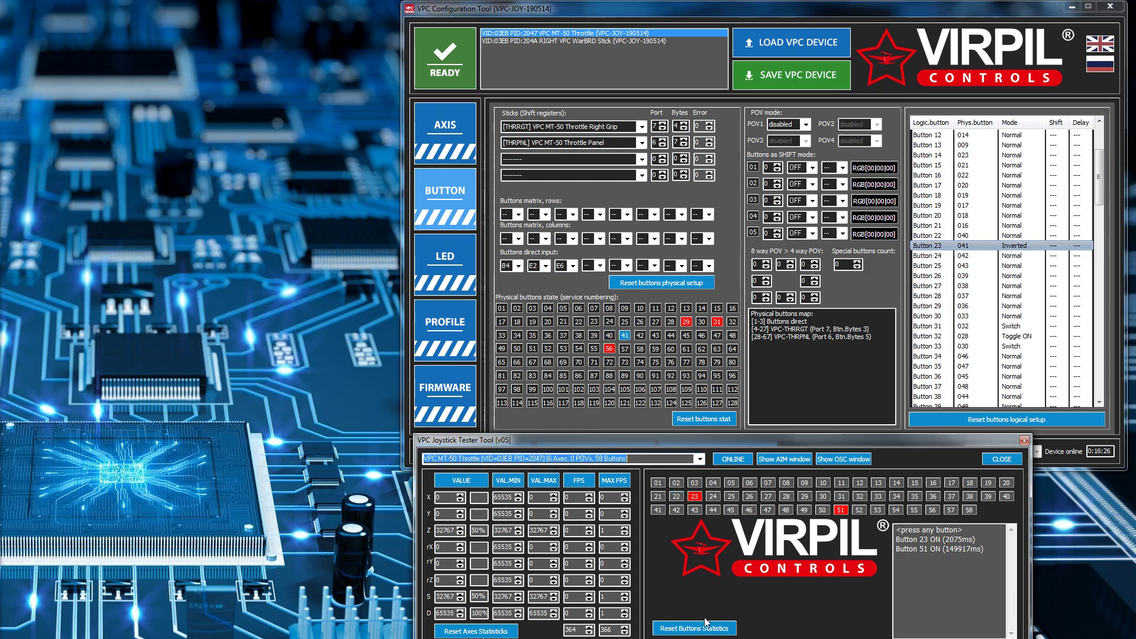
left_click(693, 420)
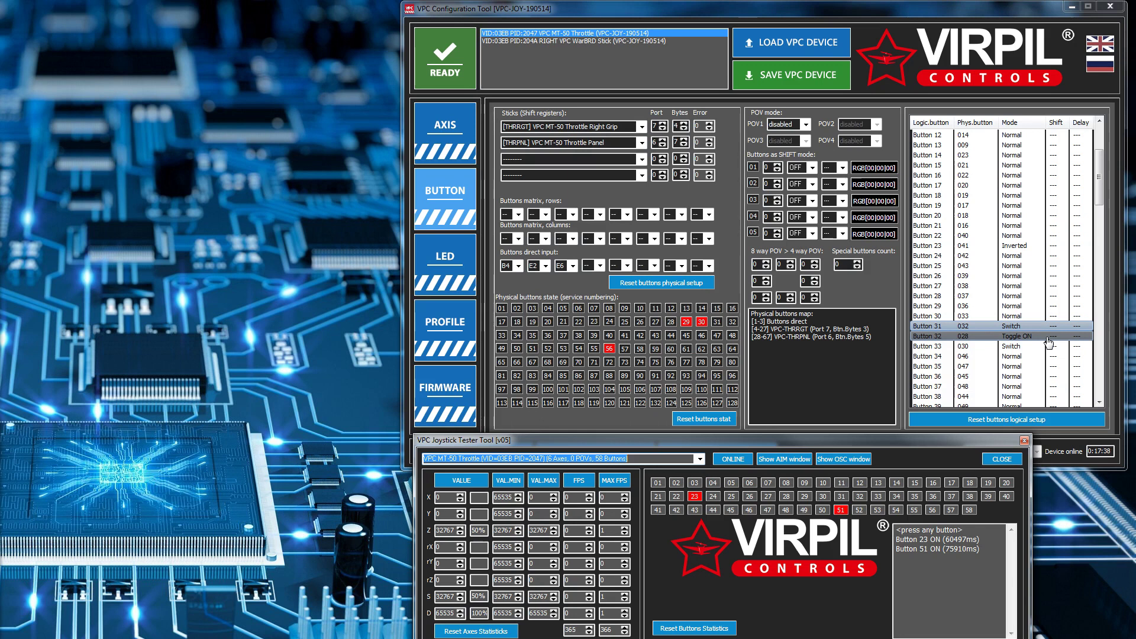
left_click(1026, 332)
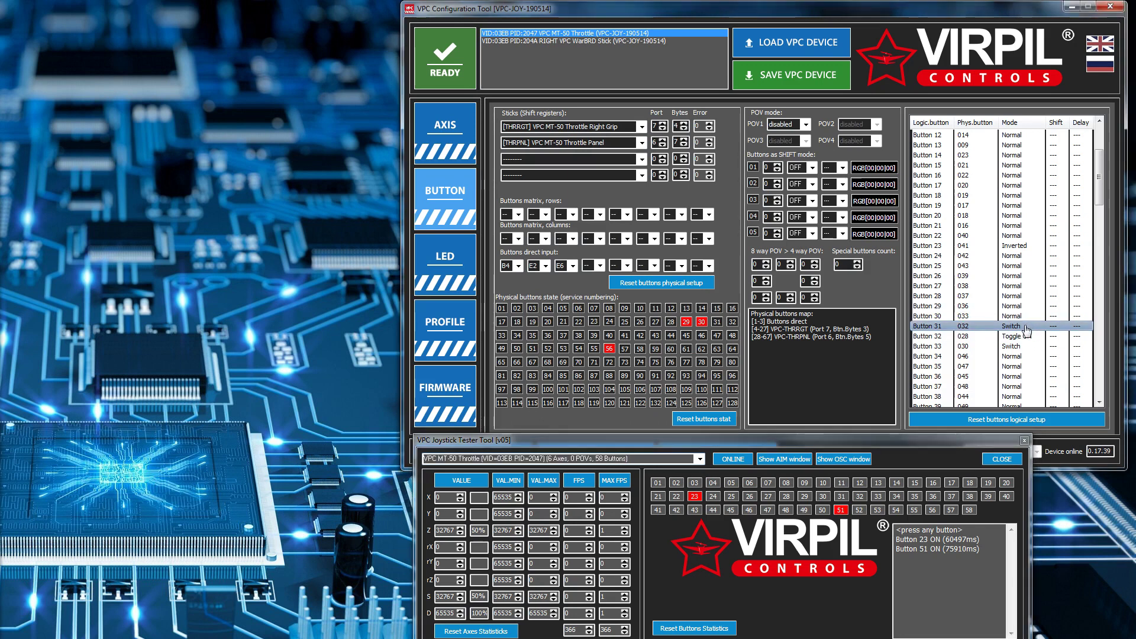
Open Button 31's settings and cancel, leaving it in Switch mode on button 032
double_click(1027, 331)
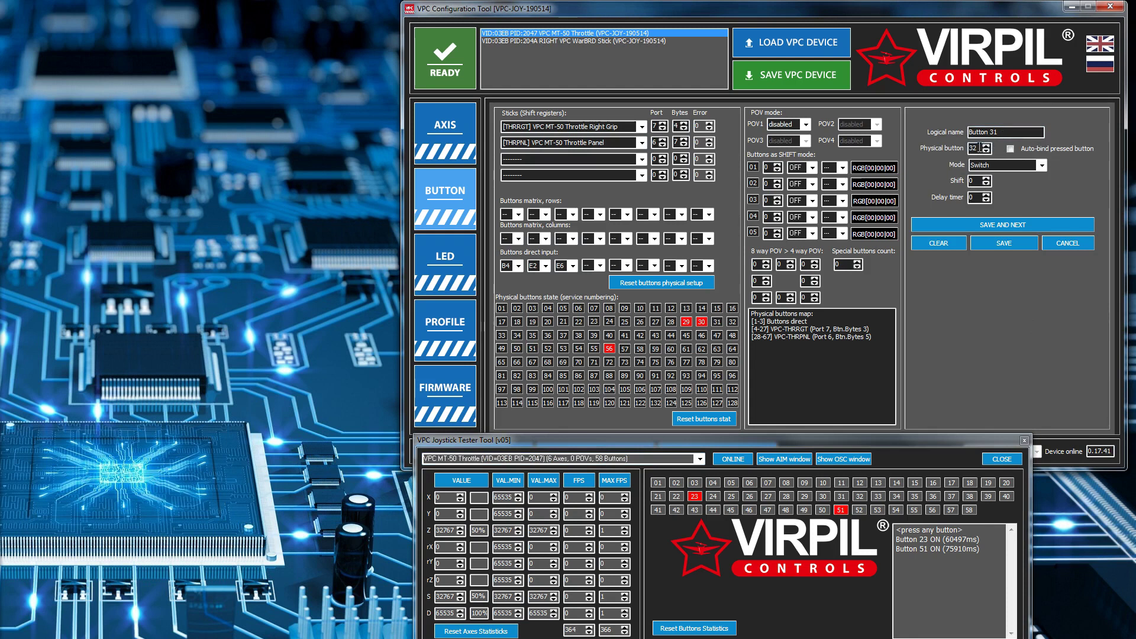
left_click_drag(1009, 134, 968, 133)
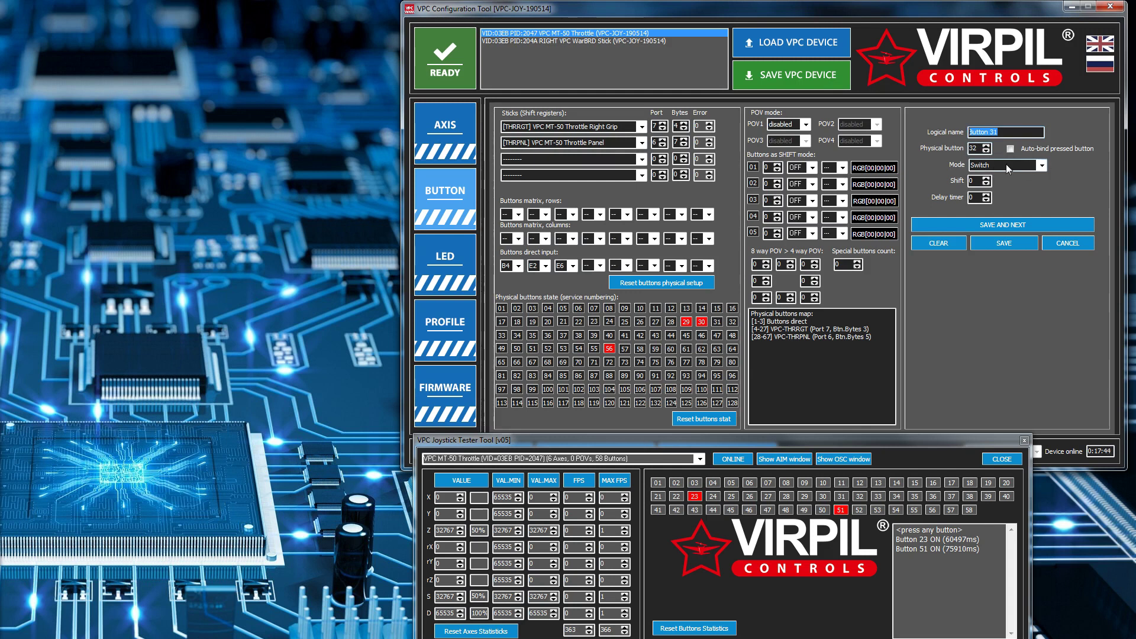
left_click(1064, 245)
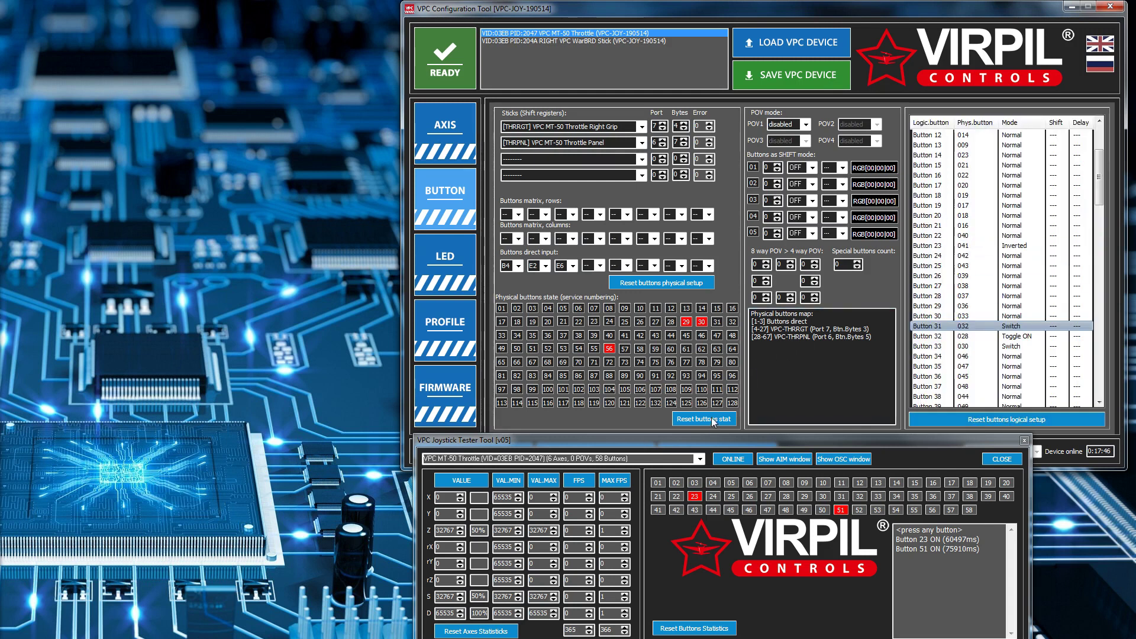
Clear the joystick tester's log and the physical buttons state statistics
left_click(692, 629)
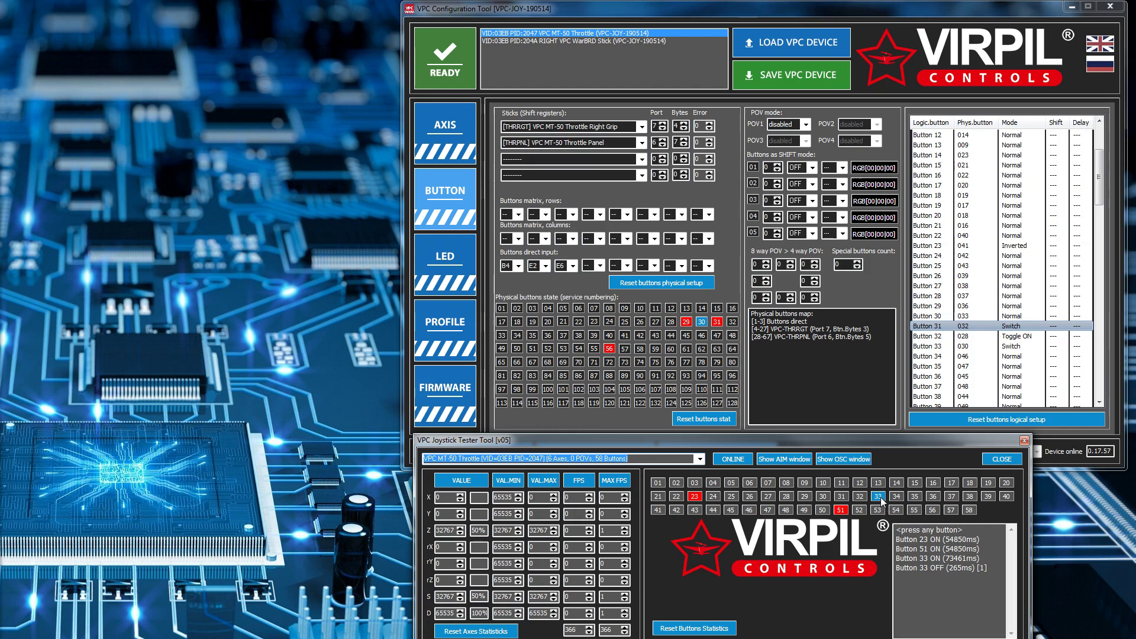
left_click(719, 420)
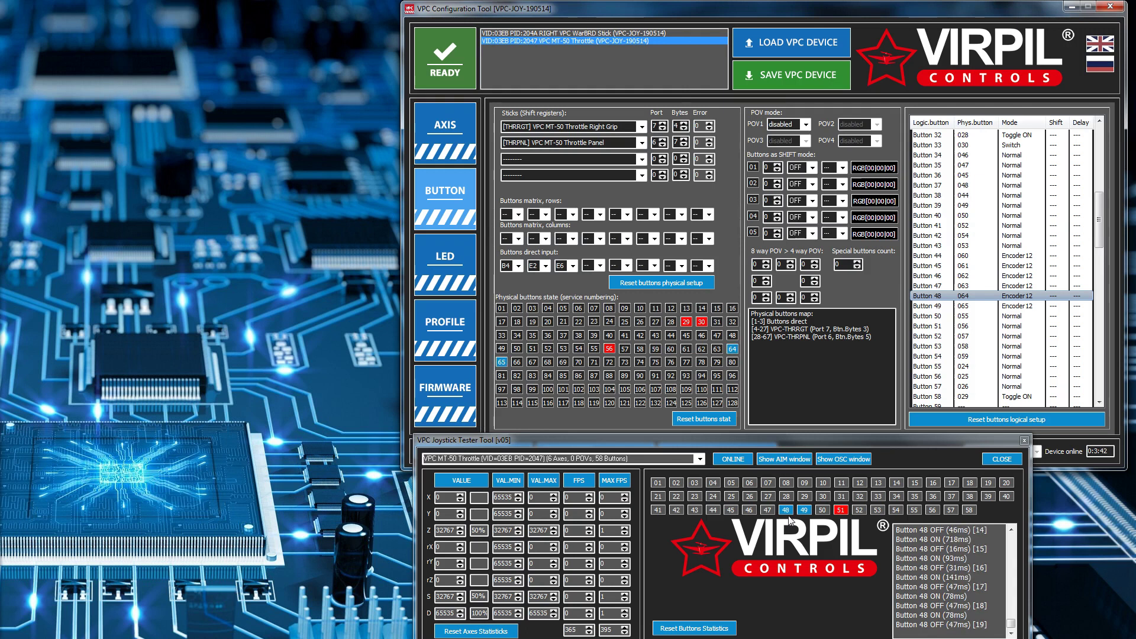
double_click(1031, 298)
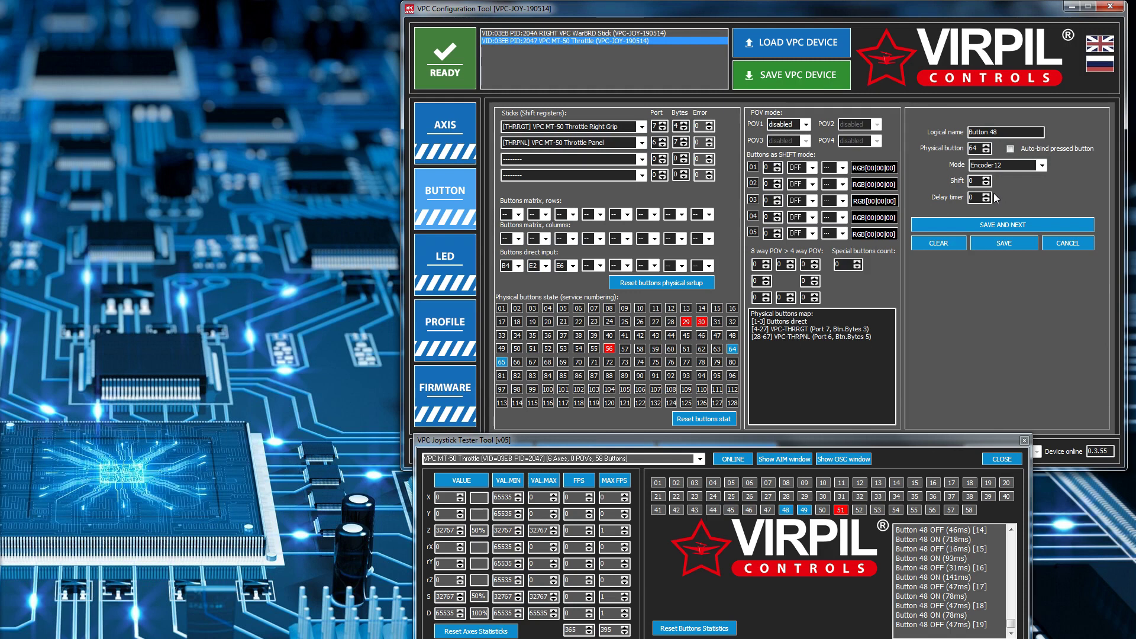
left_click(1042, 165)
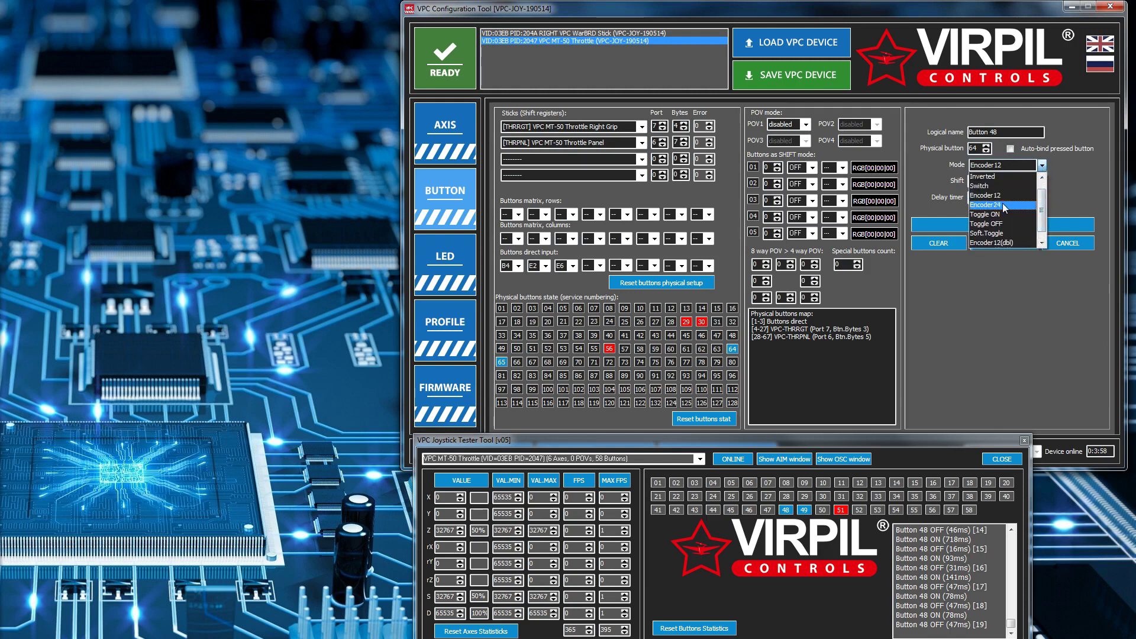
left_click(1065, 187)
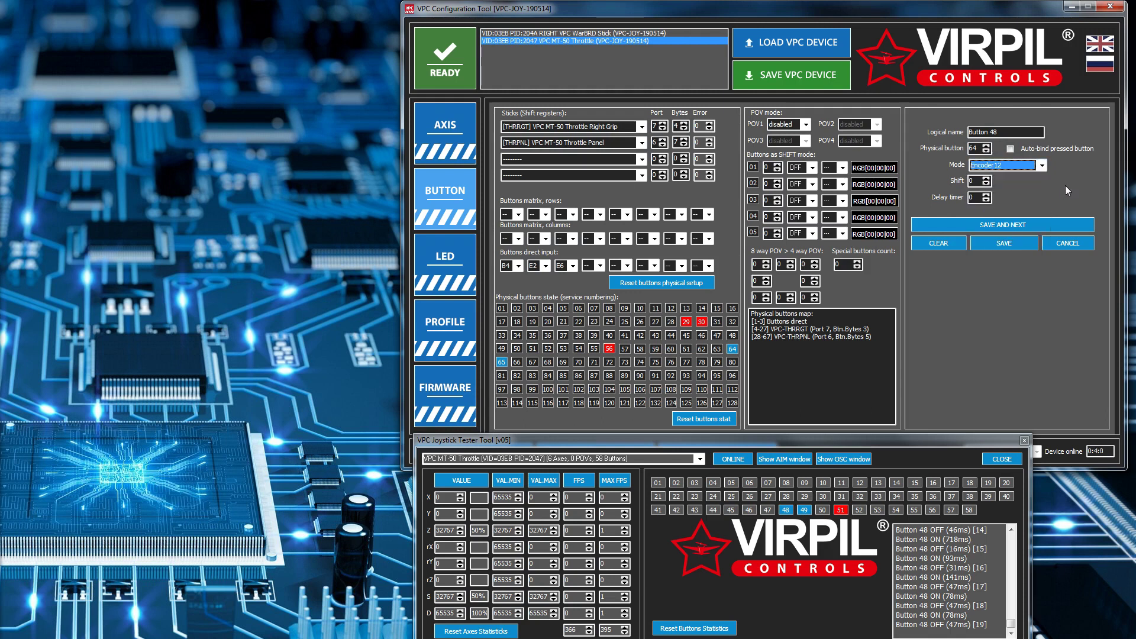
left_click(1060, 245)
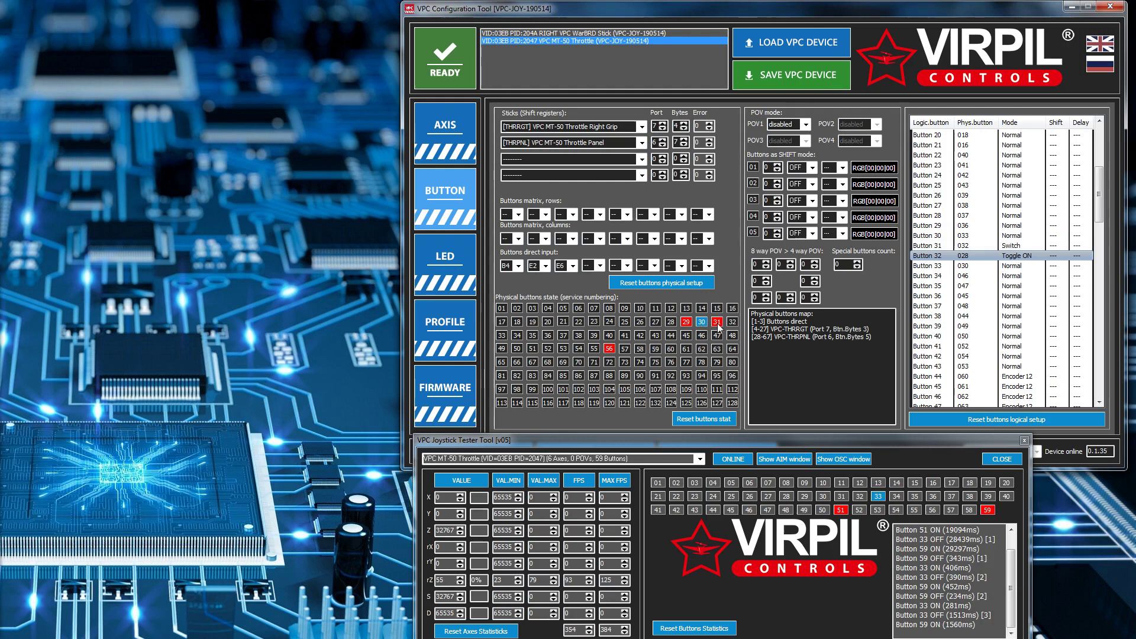
Clear the tester's log between Toggle ON tests, then open Button 32's settings
left_click(712, 629)
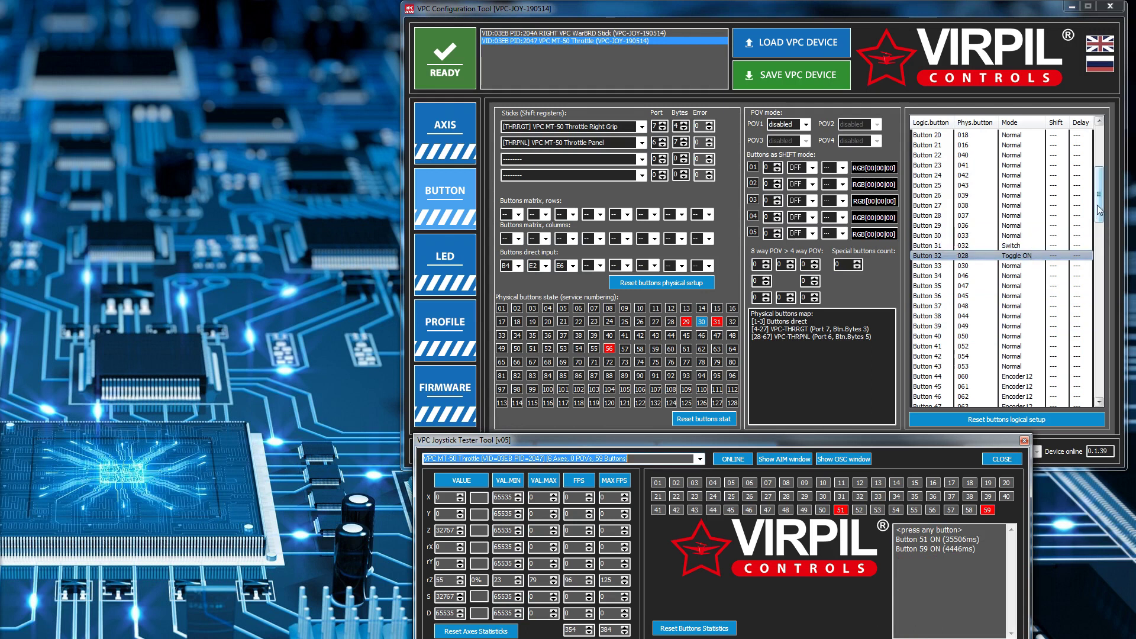
left_click_drag(1100, 208, 1100, 225)
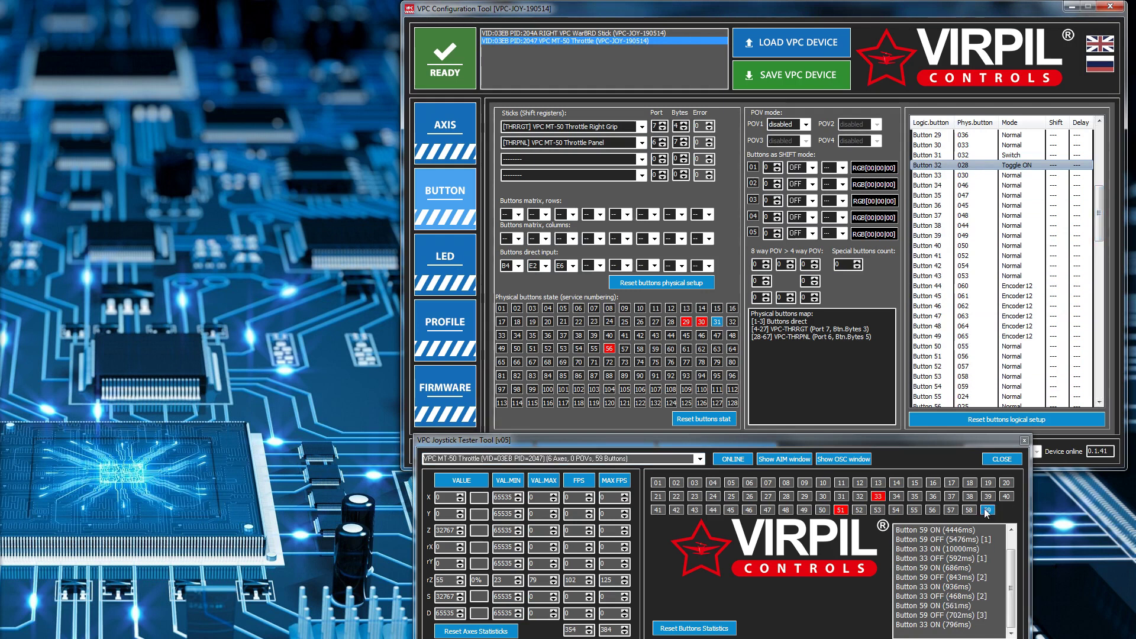
left_click(894, 536)
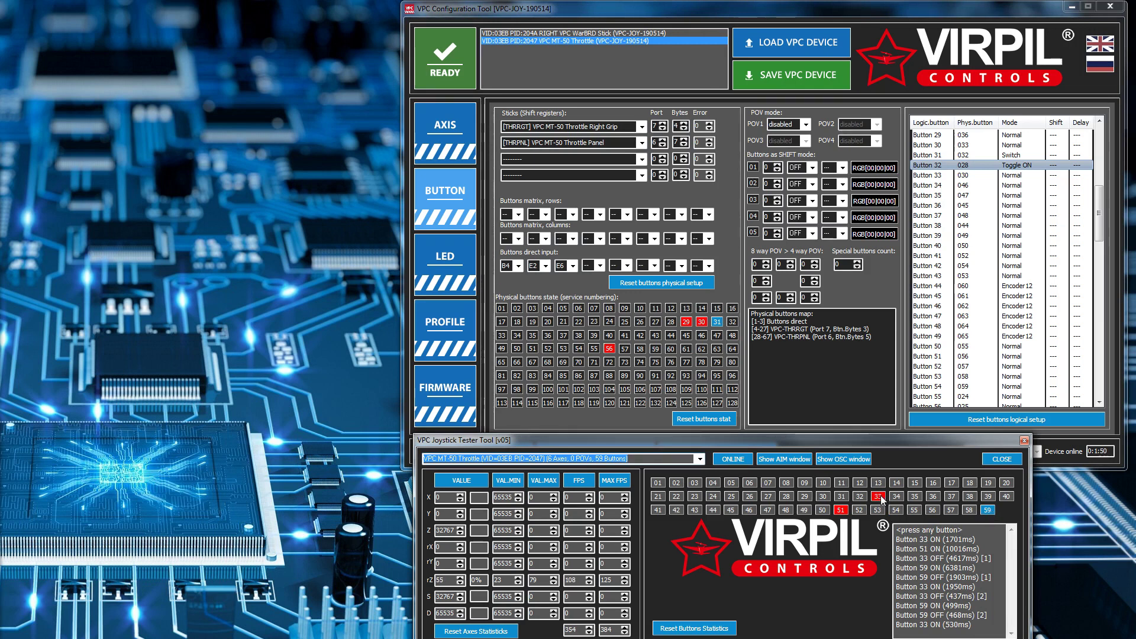
left_click(722, 629)
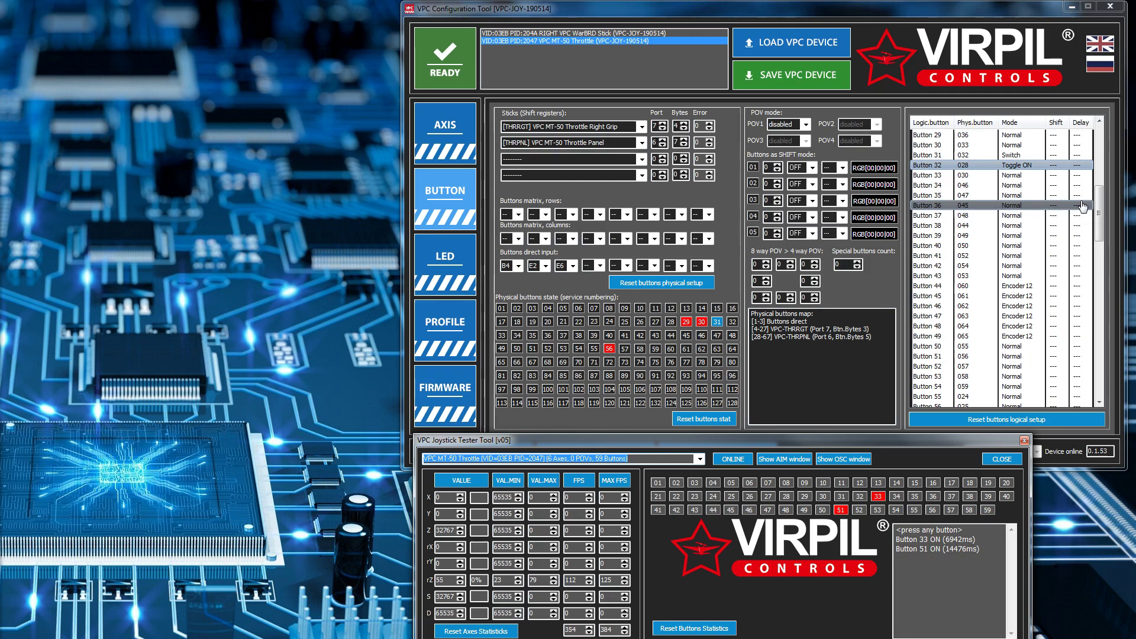
double_click(1010, 166)
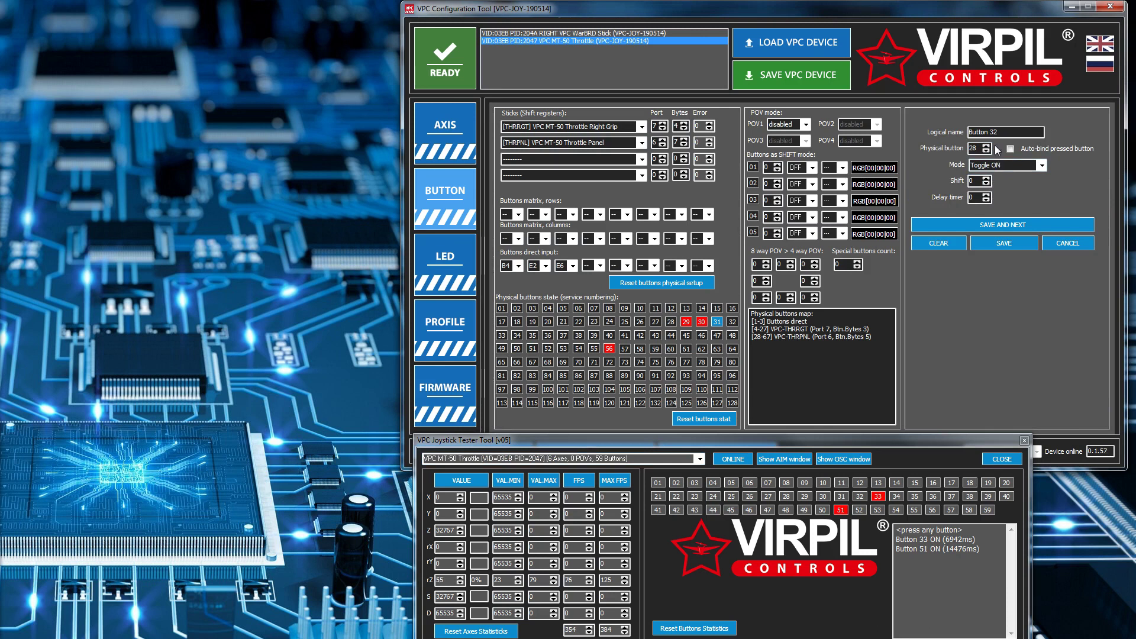
left_click_drag(978, 148, 953, 131)
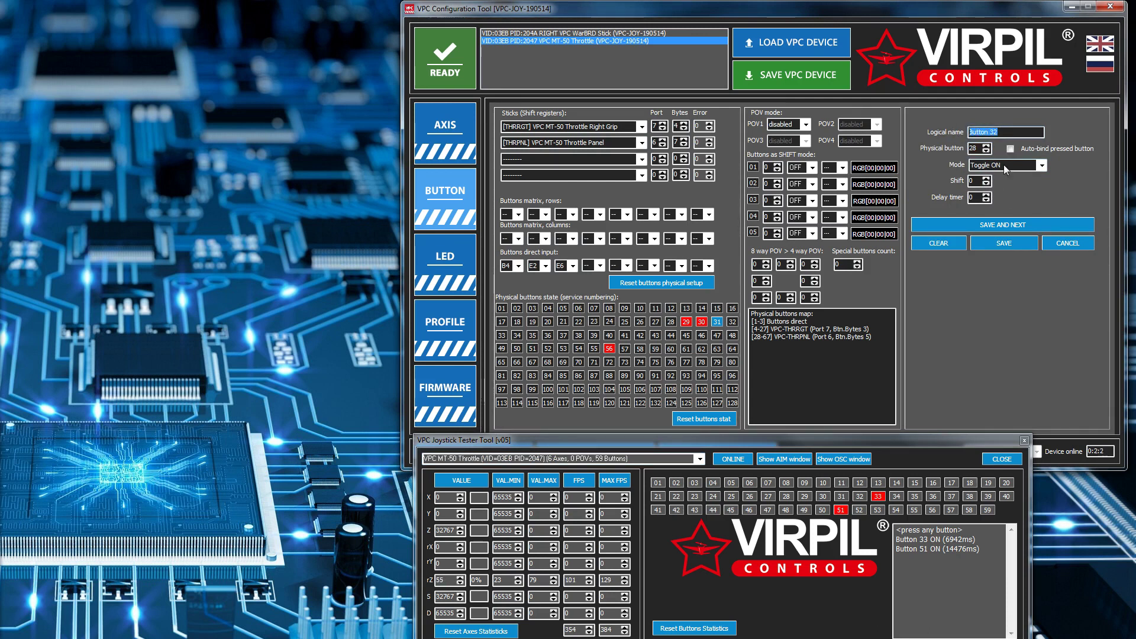
left_click(1068, 244)
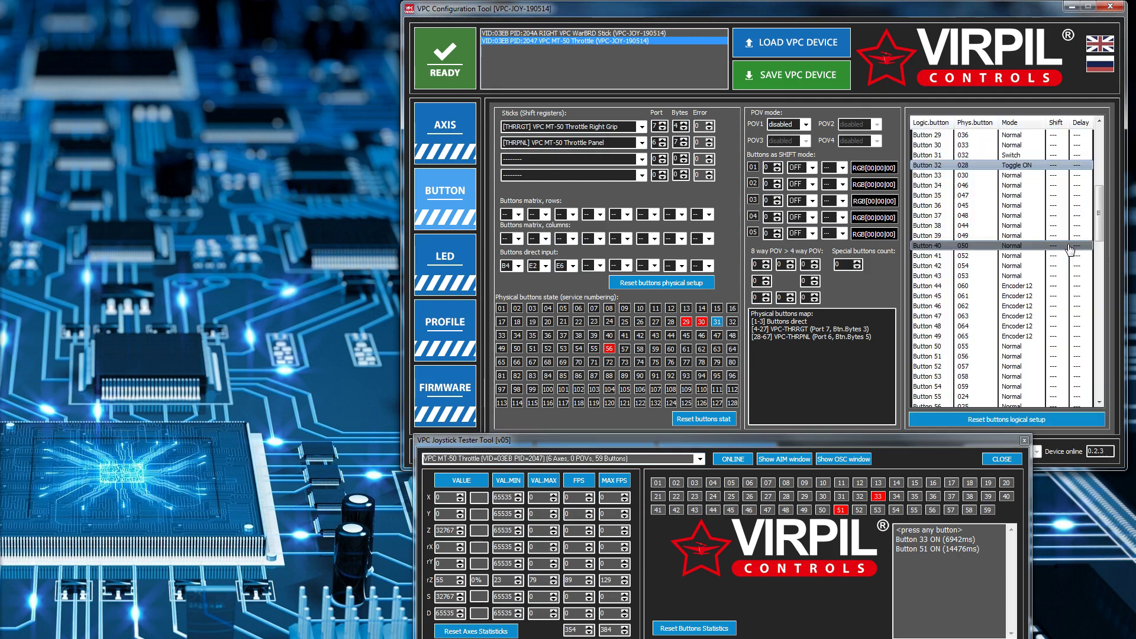
left_click_drag(1102, 154, 1099, 229)
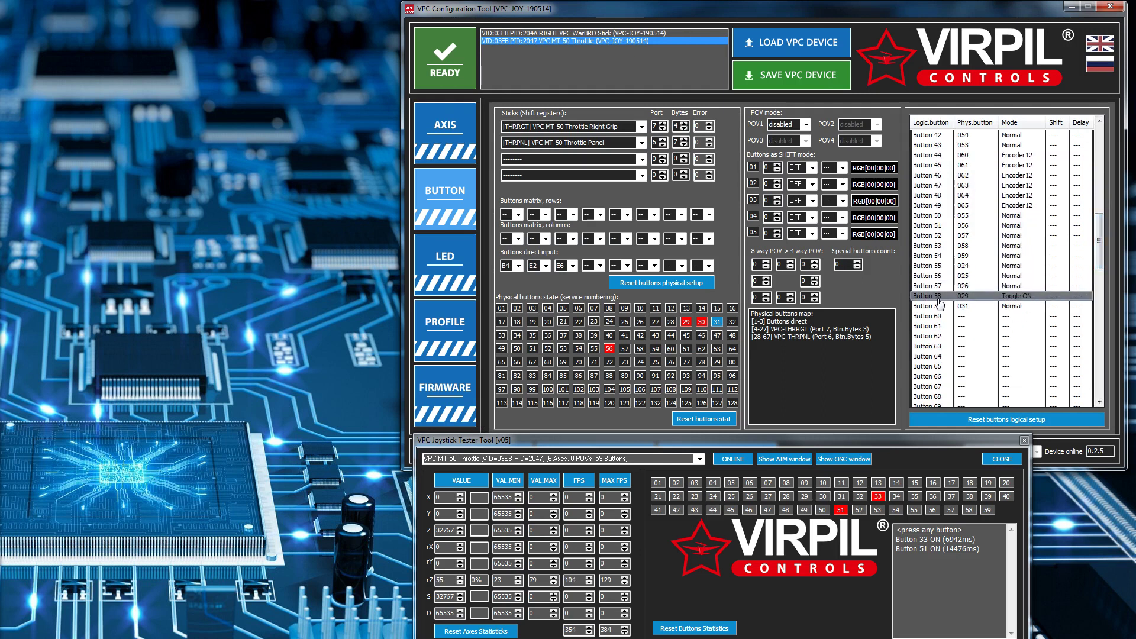
double_click(1030, 299)
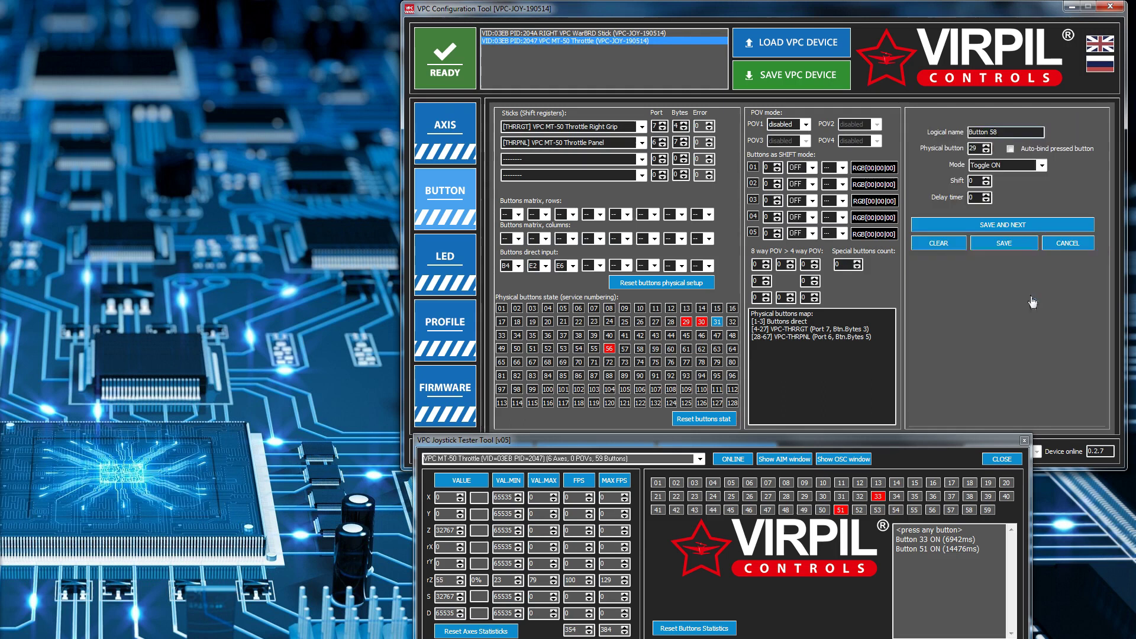
left_click(1065, 246)
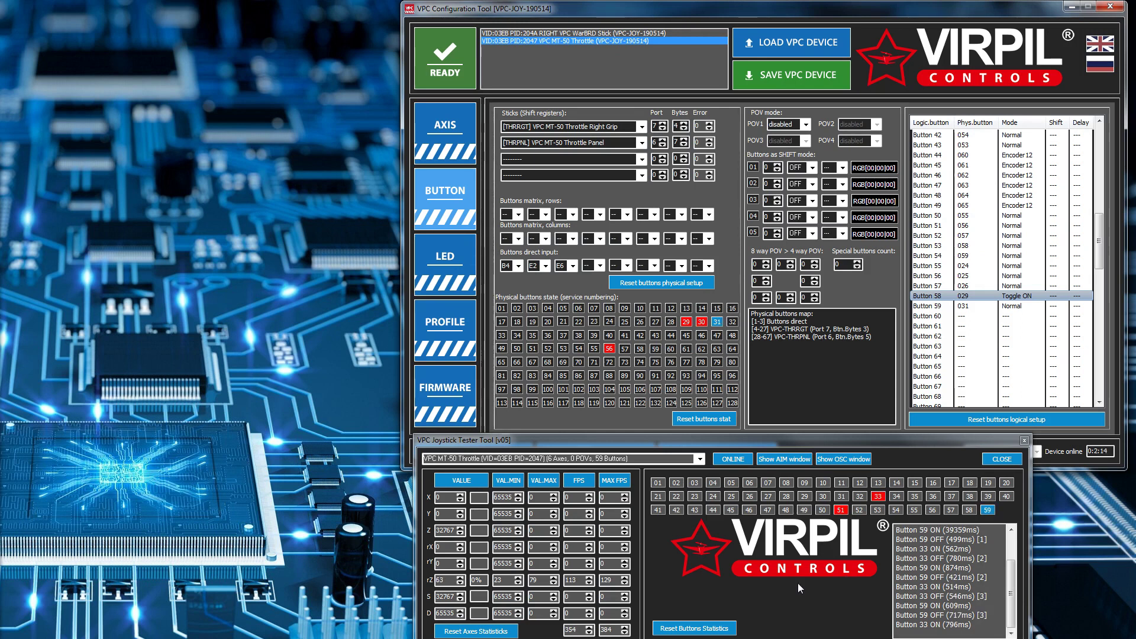
left_click(726, 630)
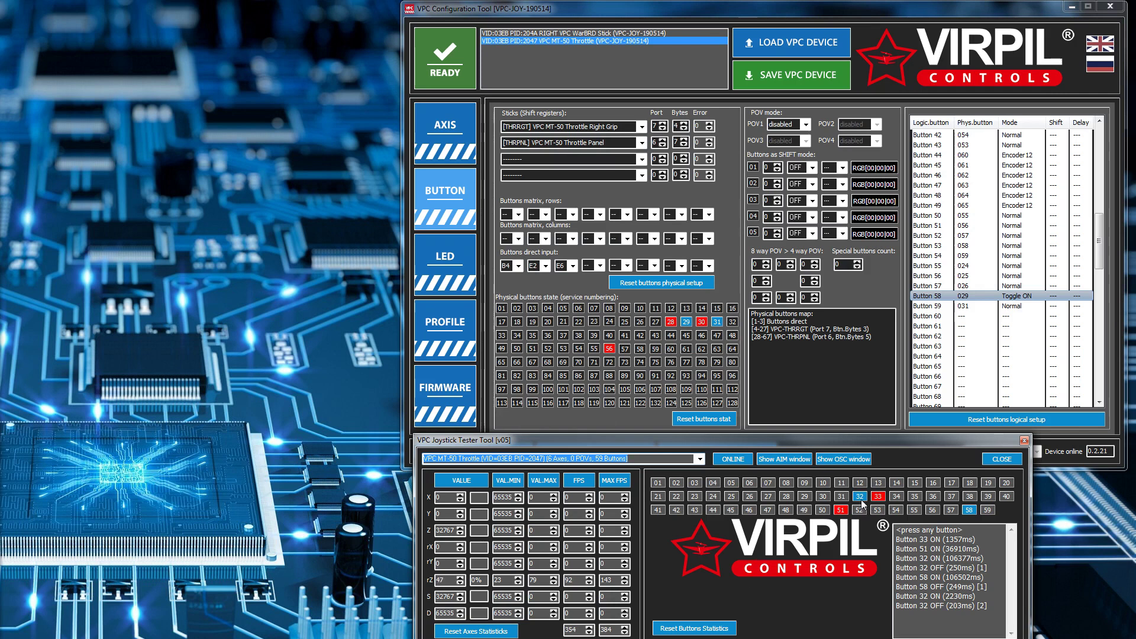
Clear the tester's log to watch Buttons 32 and 58 toggle ON and OFF
left_click(685, 630)
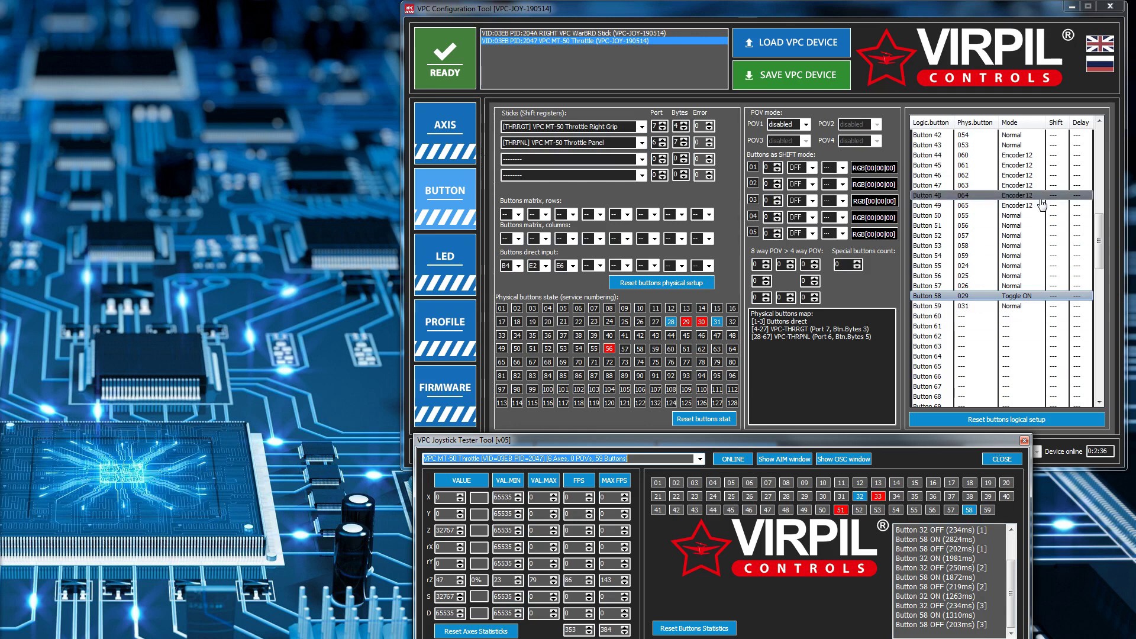
left_click(1104, 254)
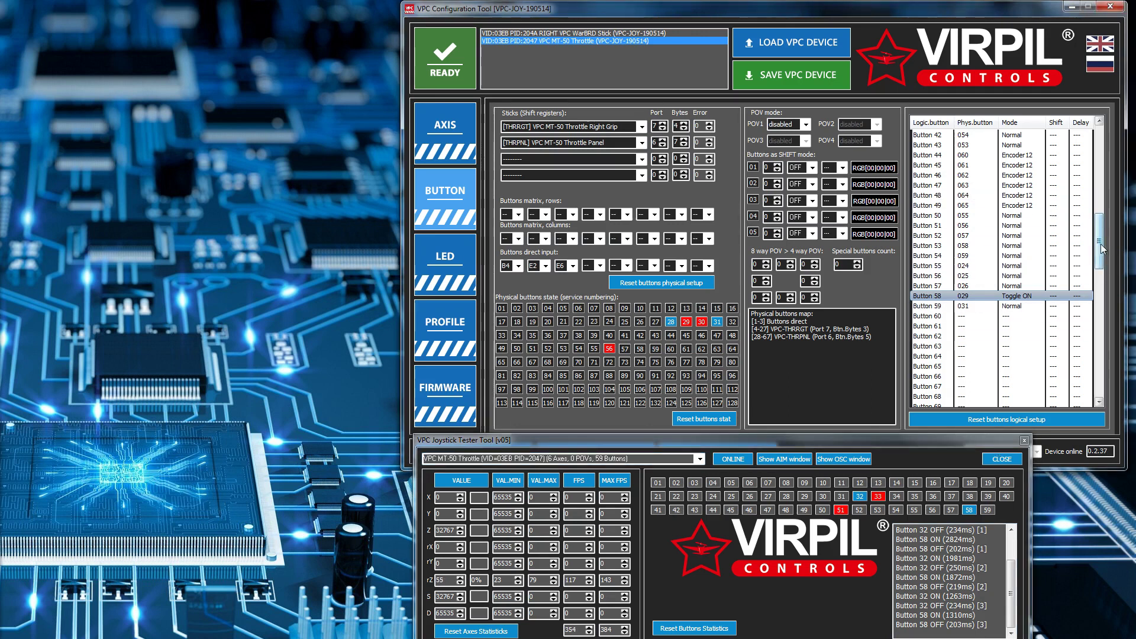
left_click_drag(1101, 243, 1102, 214)
Set Button 32's mode to Toggle OFF and save it
double_click(1032, 225)
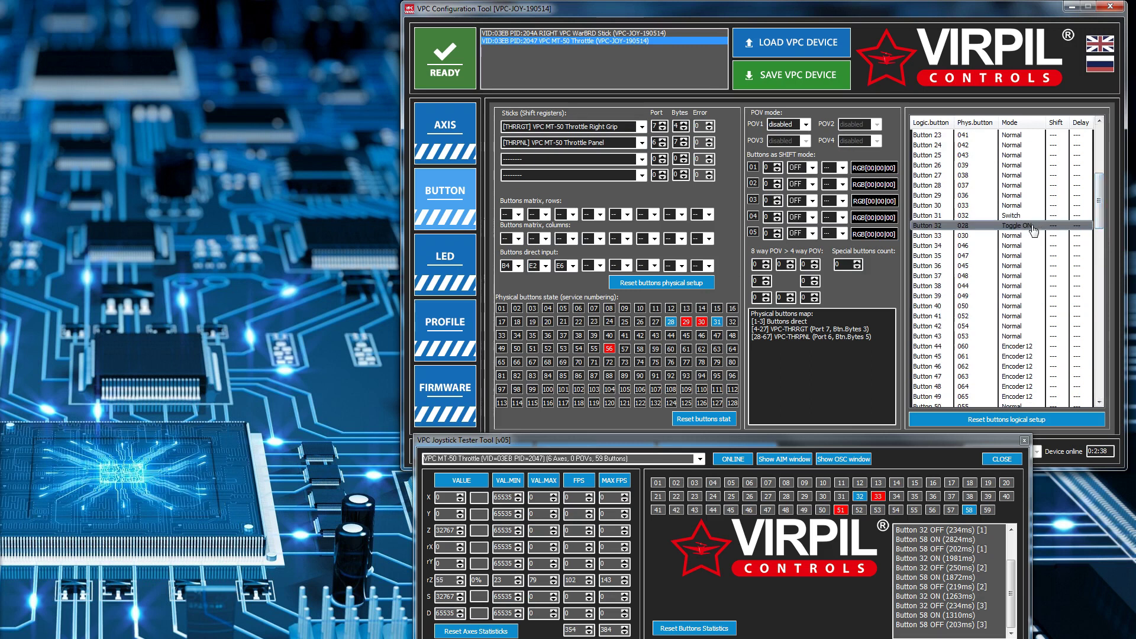
left_click(1042, 166)
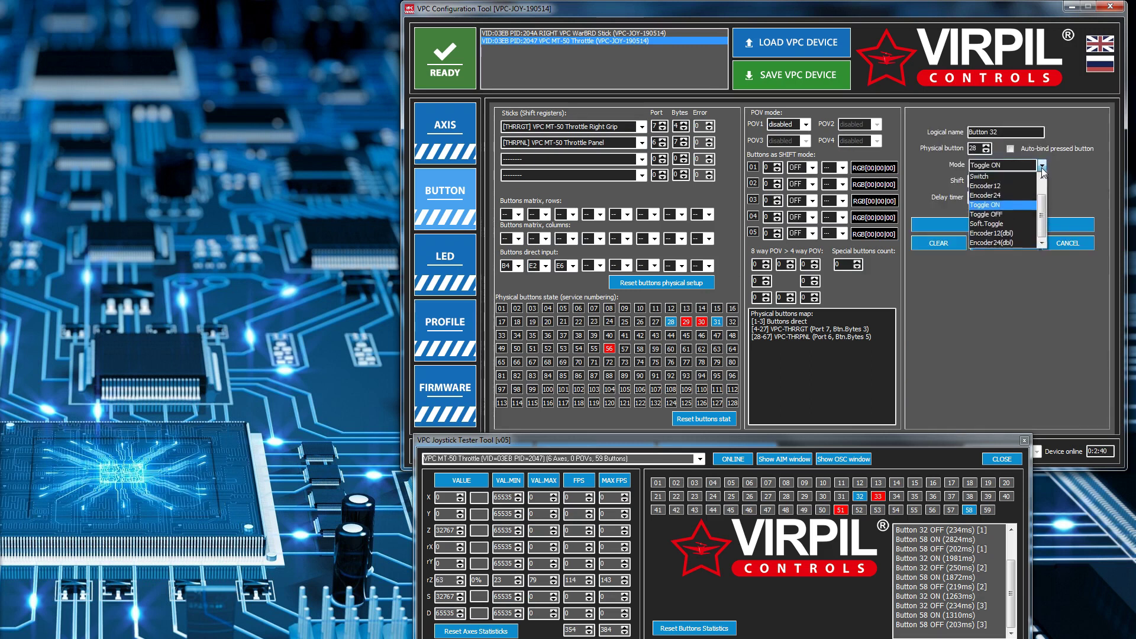
left_click(1010, 213)
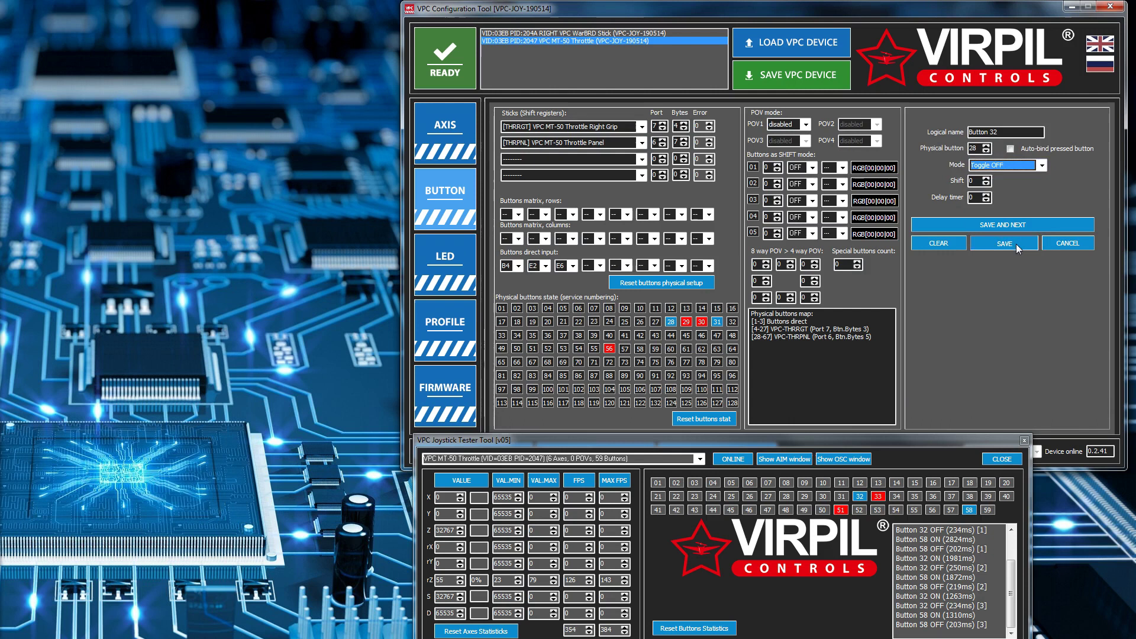
left_click(1016, 244)
Set Button 58 to Toggle OFF and write the settings to the throttle
scroll(1017, 278, "down", 7)
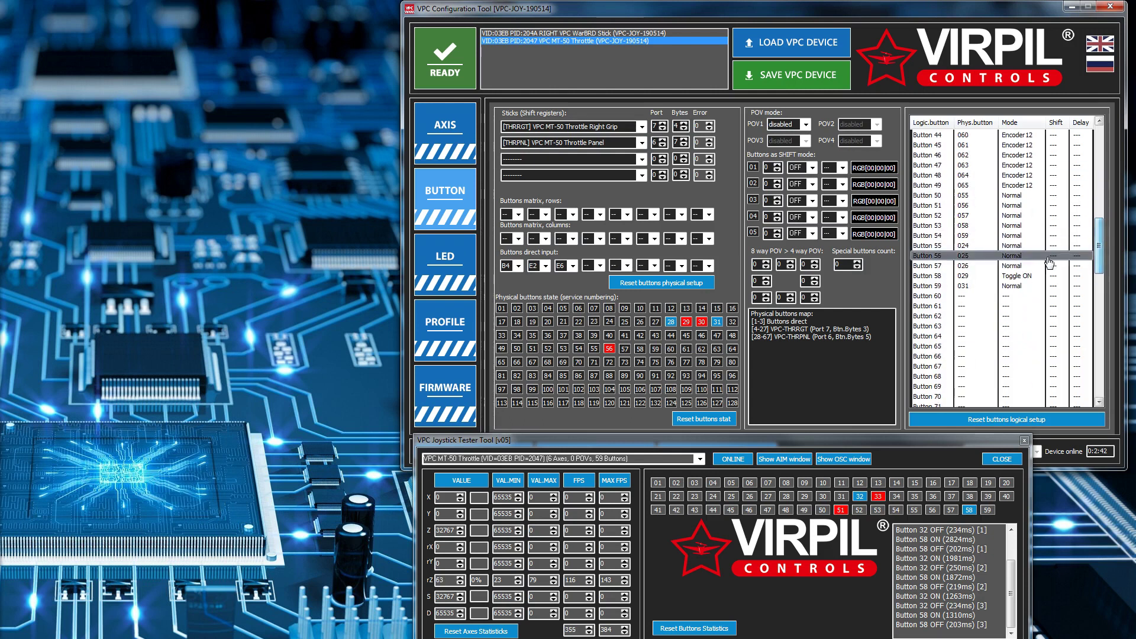
double_click(1015, 276)
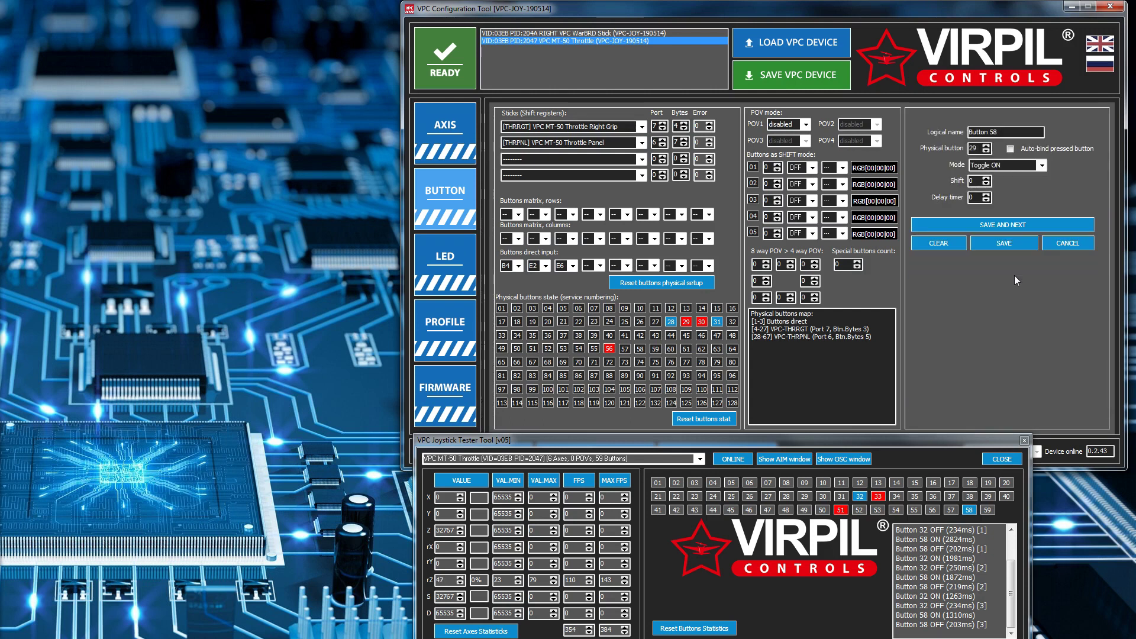
left_click(1042, 165)
left_click(1011, 214)
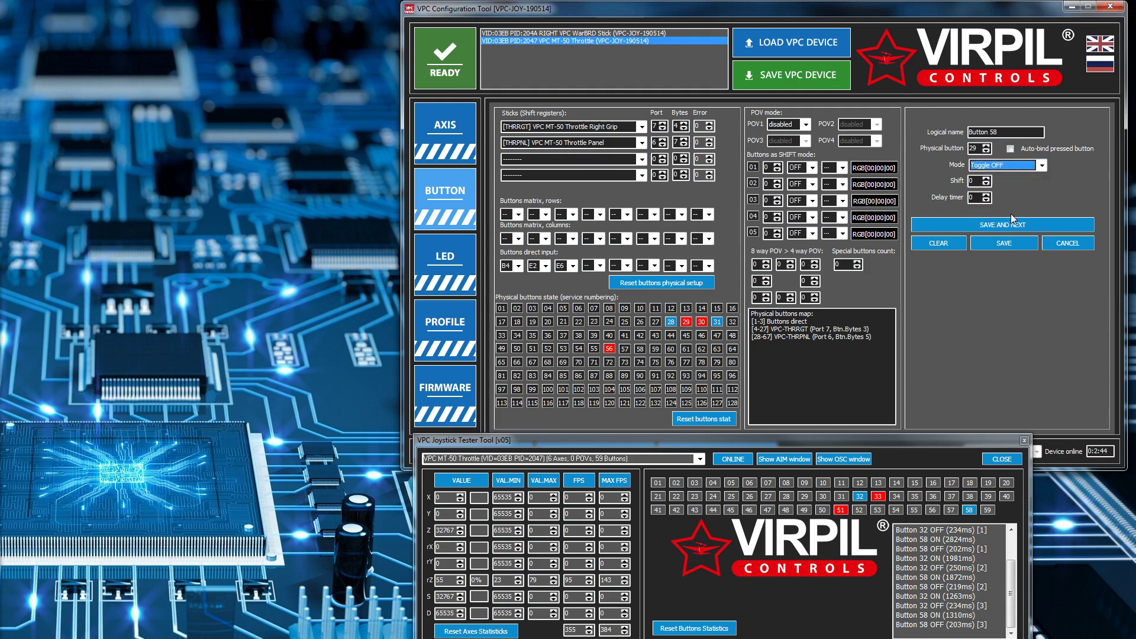
left_click(1010, 243)
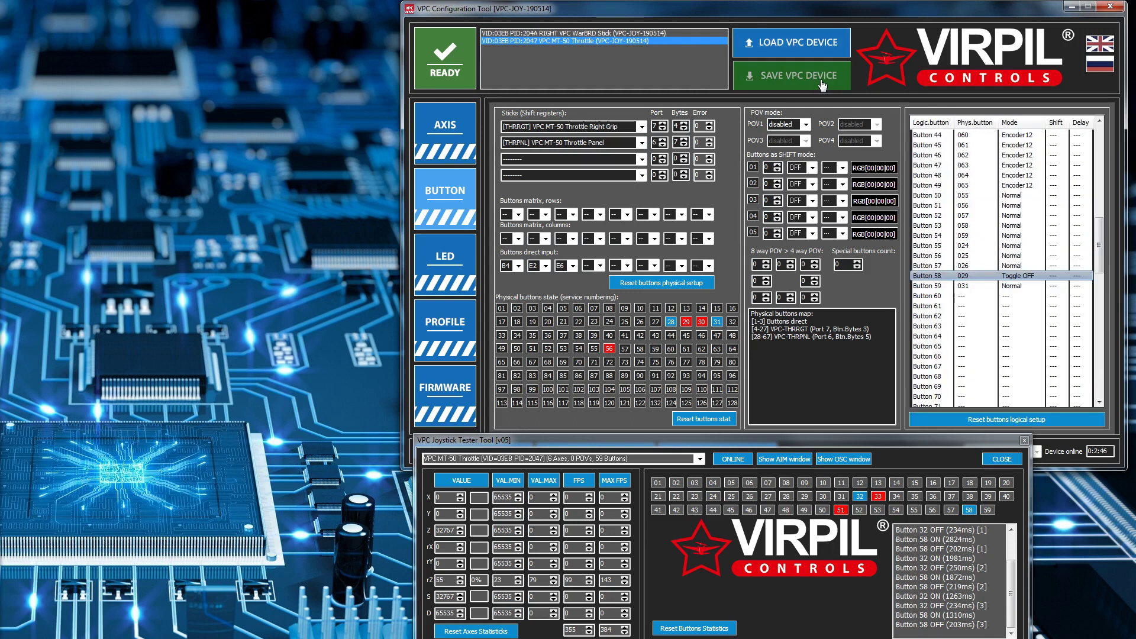
left_click(792, 76)
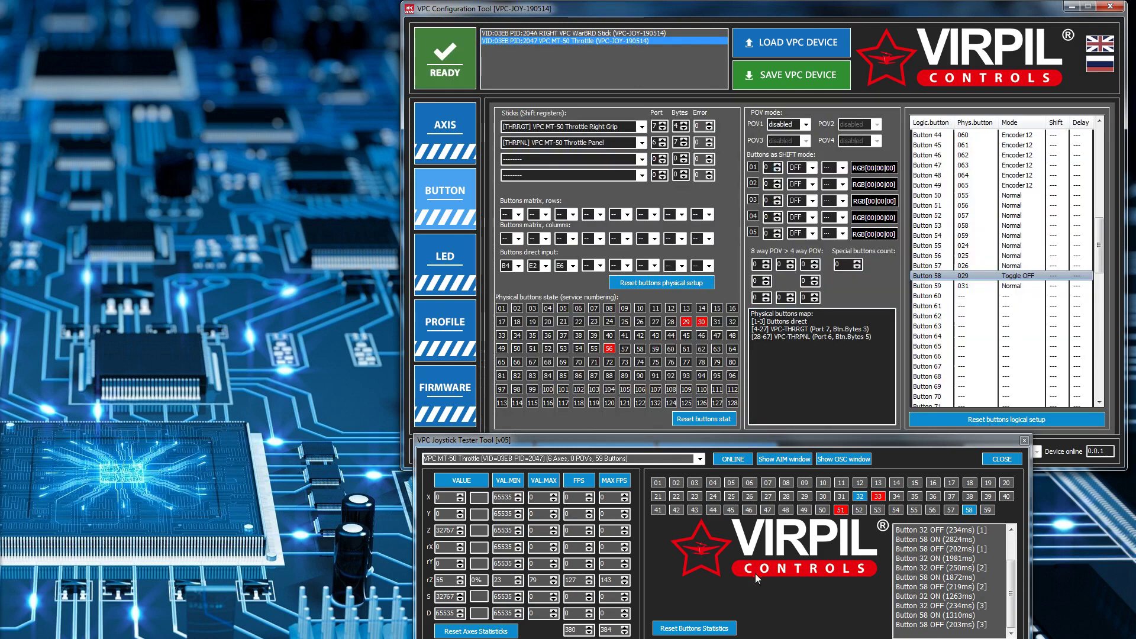
Reset the button press statistics and log, then open Button 58's settings
left_click(694, 423)
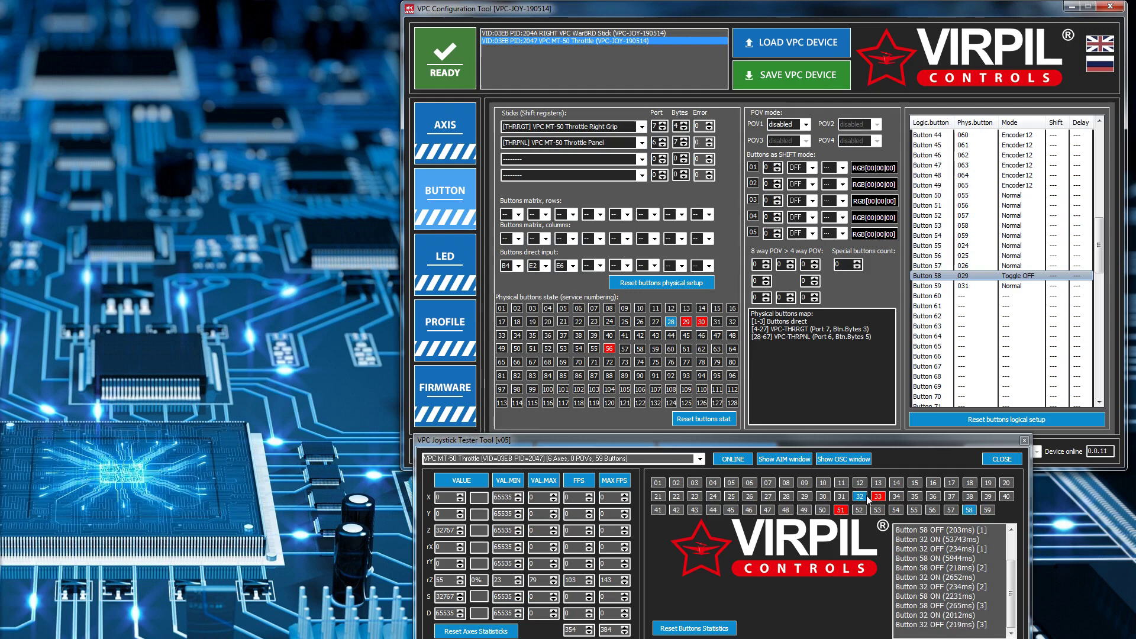
left_click(718, 419)
left_click(718, 629)
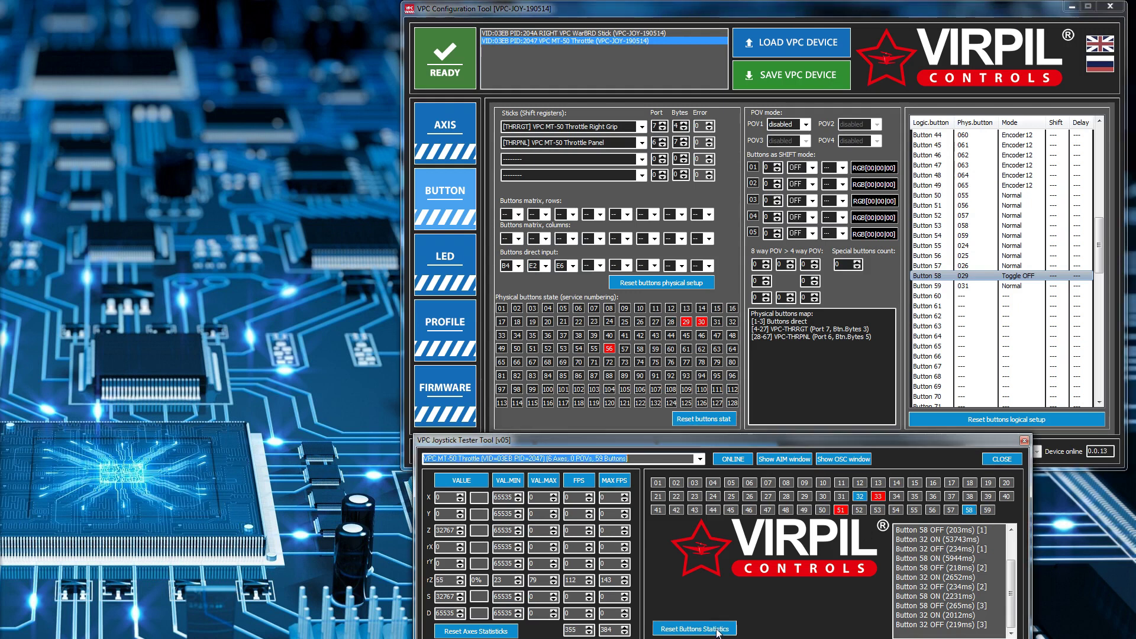
double_click(1038, 276)
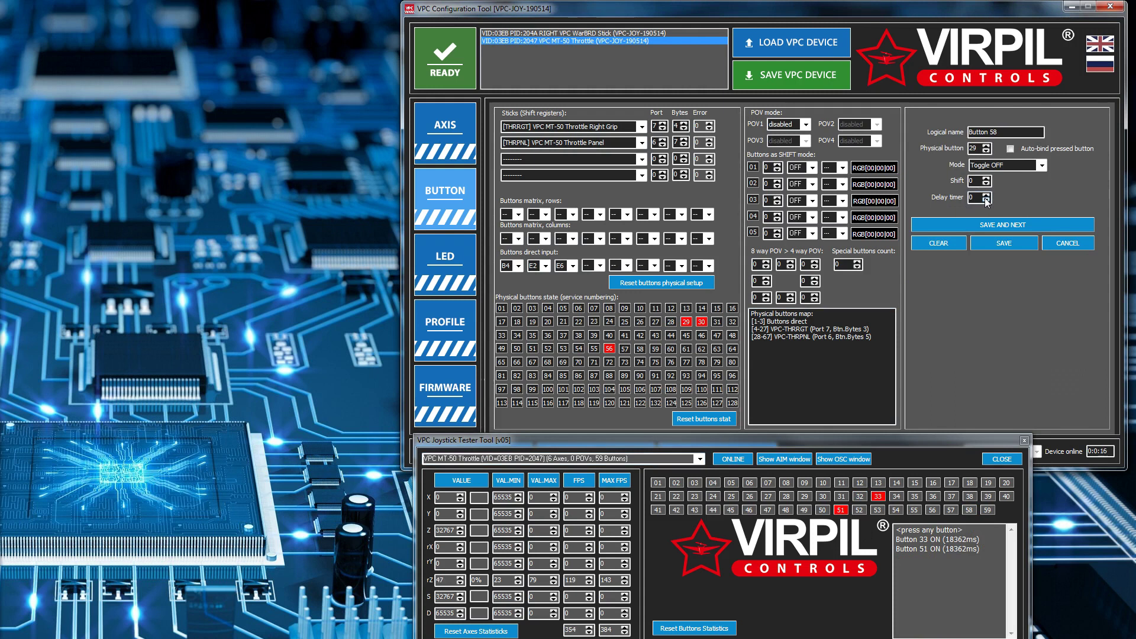
Change Button 58's mode to Toggle ON and save it
left_click(1043, 167)
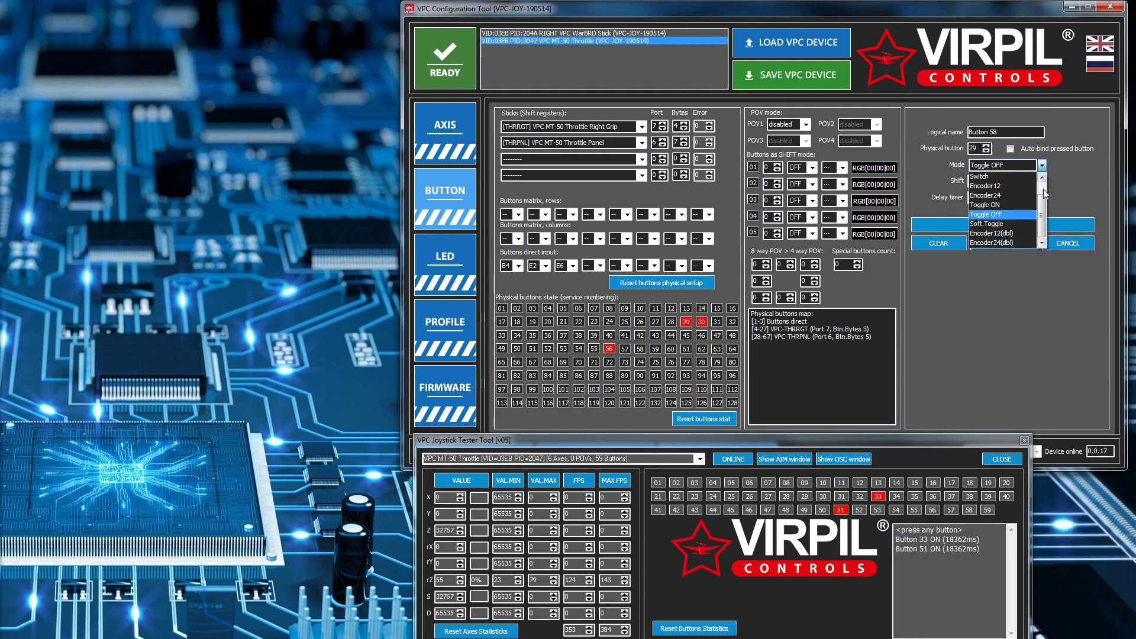
left_click(1018, 207)
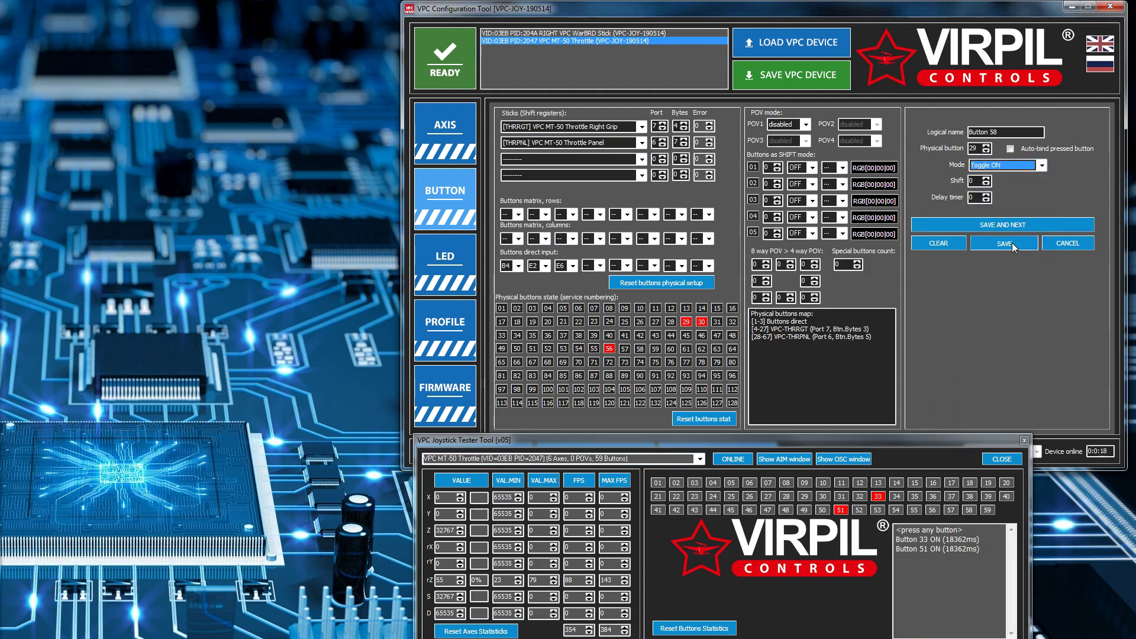
left_click(1012, 242)
Change Button 32's mode to Toggle ON and save it
left_click_drag(1101, 243, 1098, 204)
left_click(1032, 227)
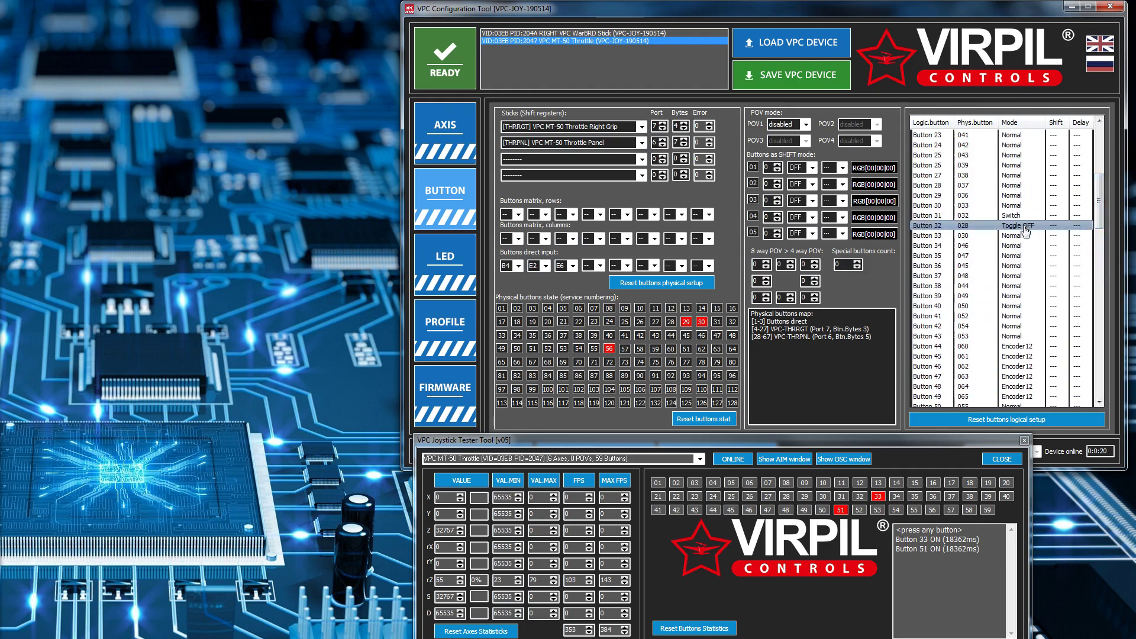
double_click(1023, 226)
left_click(1042, 165)
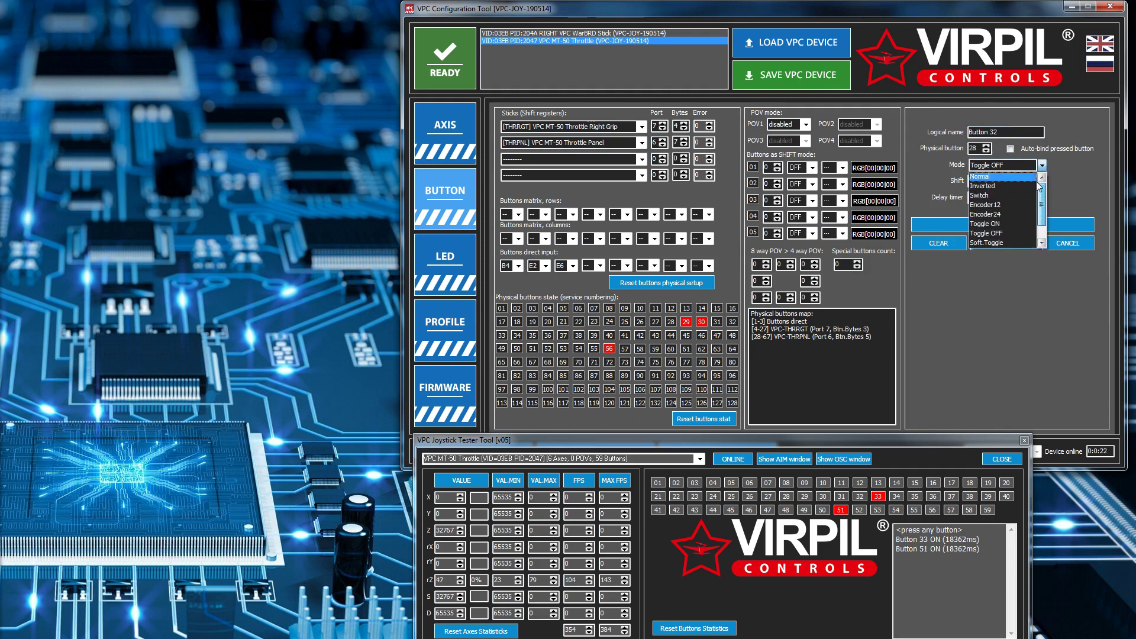
left_click(1020, 224)
left_click(1005, 242)
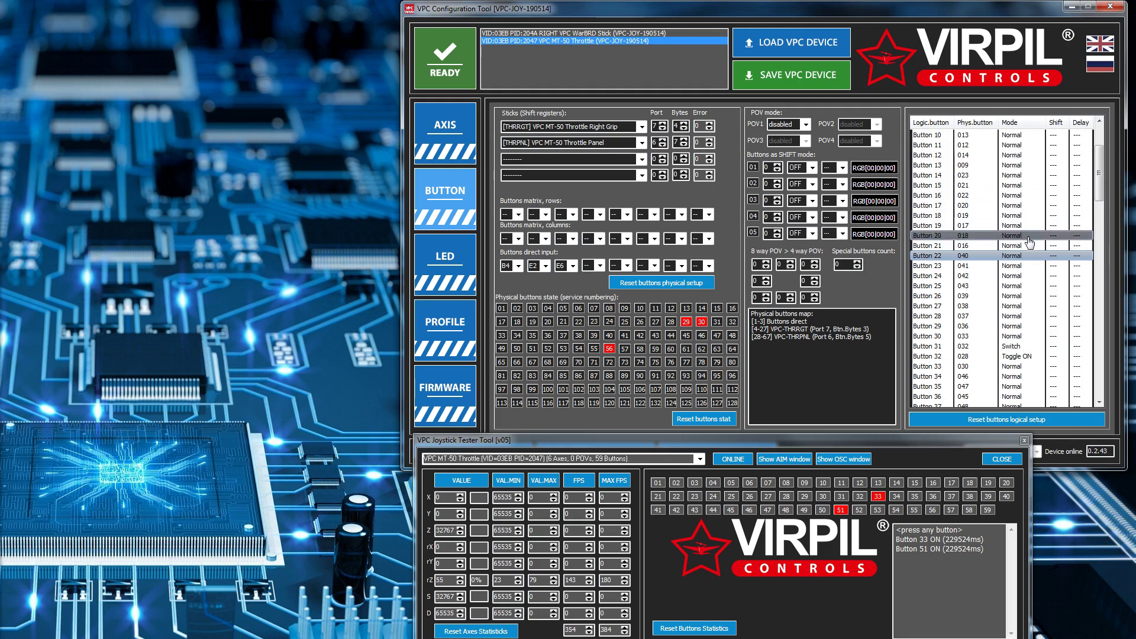
Put Button 22 in Soft.Toggle mode and write it to the throttle
double_click(964, 258)
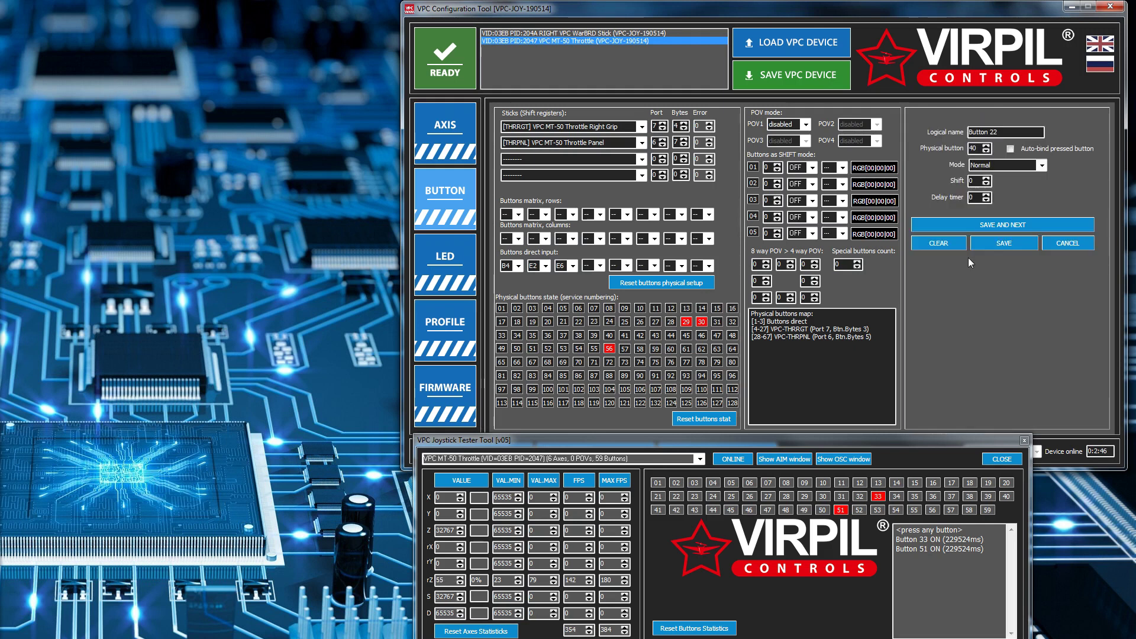
left_click(1041, 166)
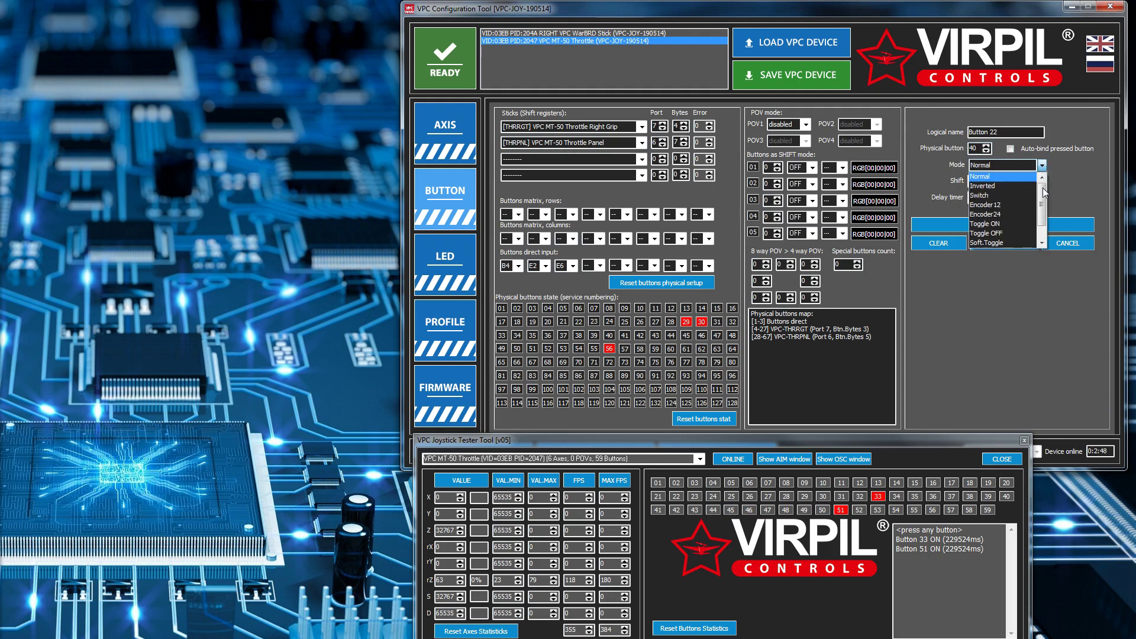
scroll(1024, 228, "down", 1)
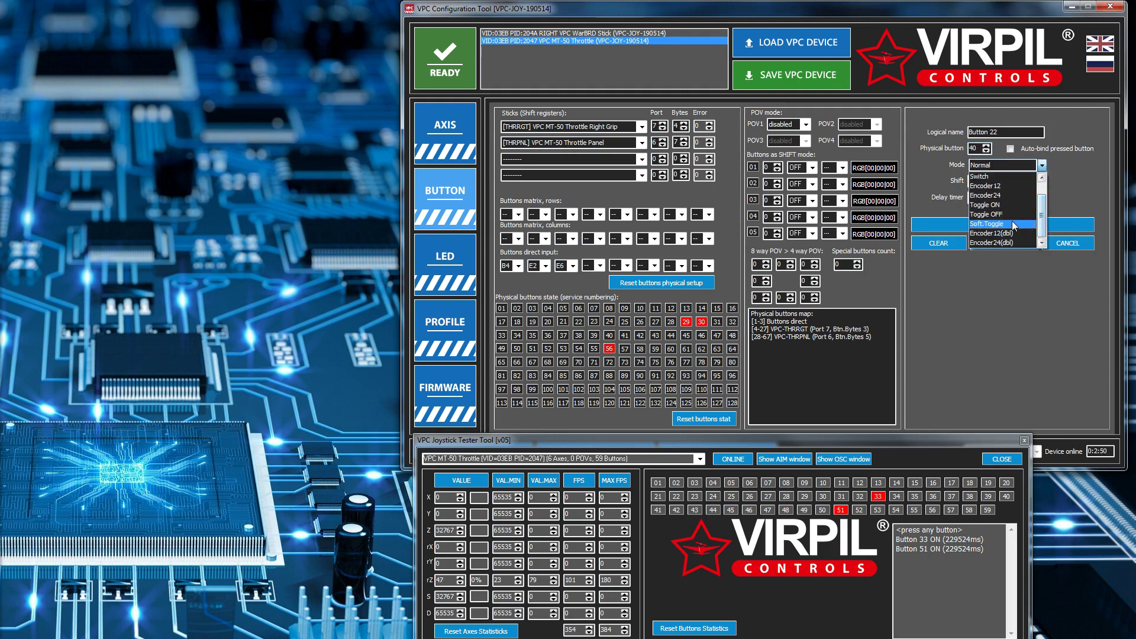
left_click(1013, 223)
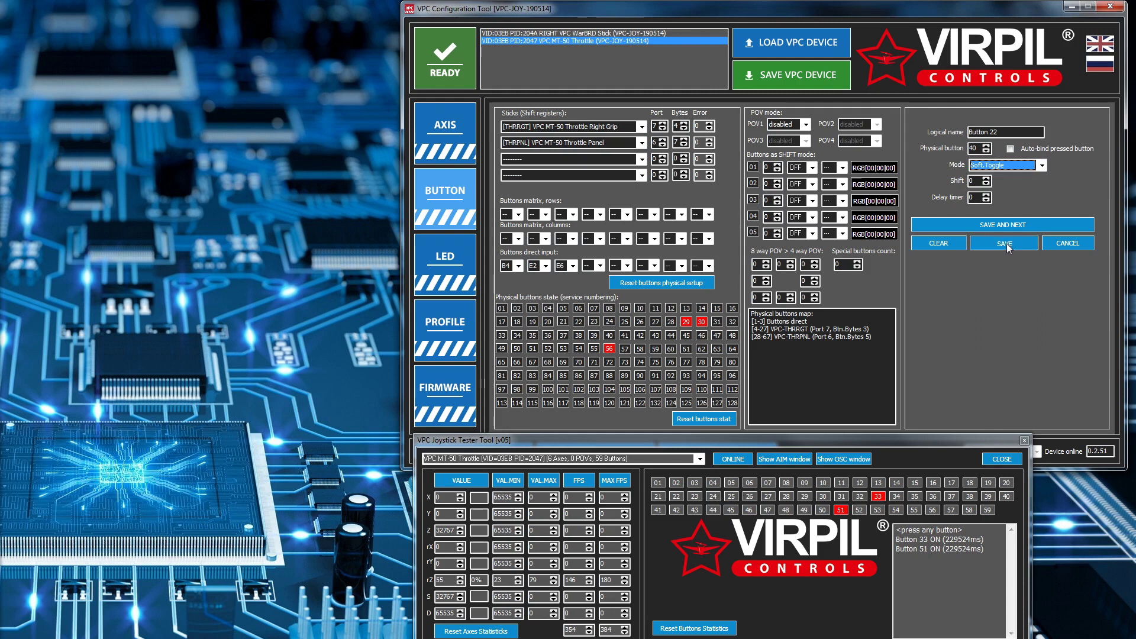
left_click(1006, 243)
left_click(798, 76)
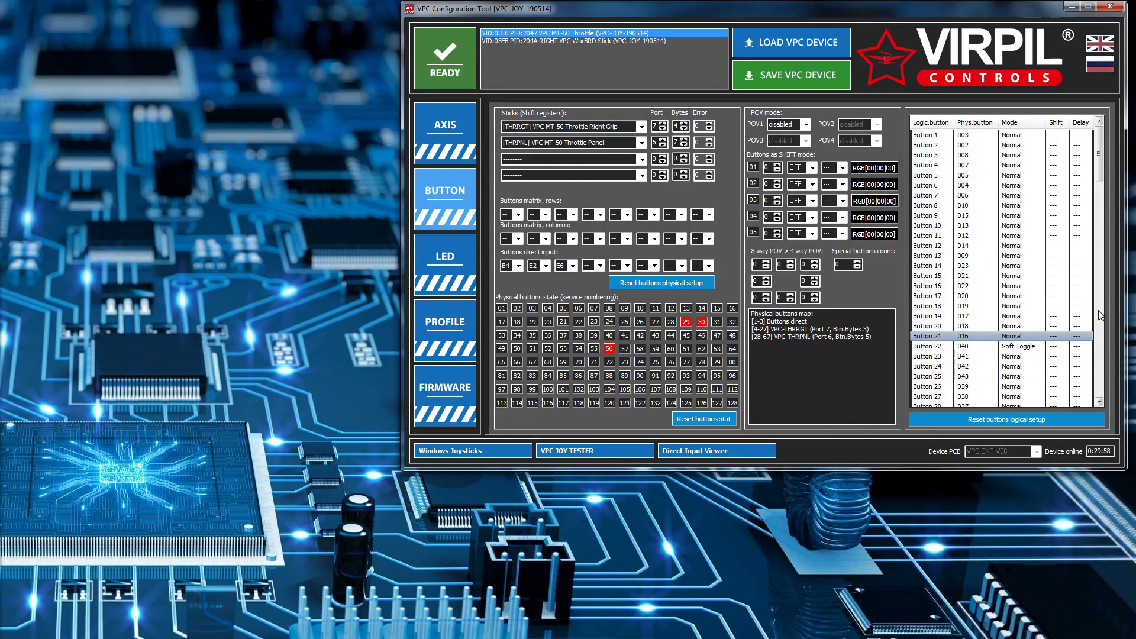
Browse Button 21's mode options, leave it on Normal, and minimise the tool
double_click(1023, 335)
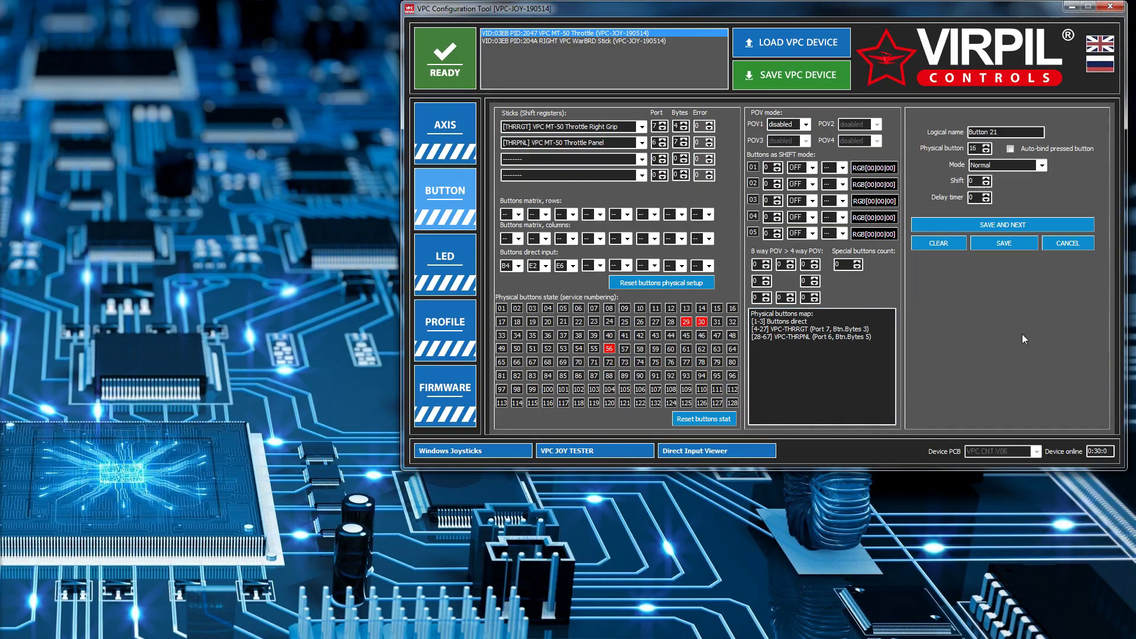
left_click(1042, 166)
scroll(1041, 200, "down", 1)
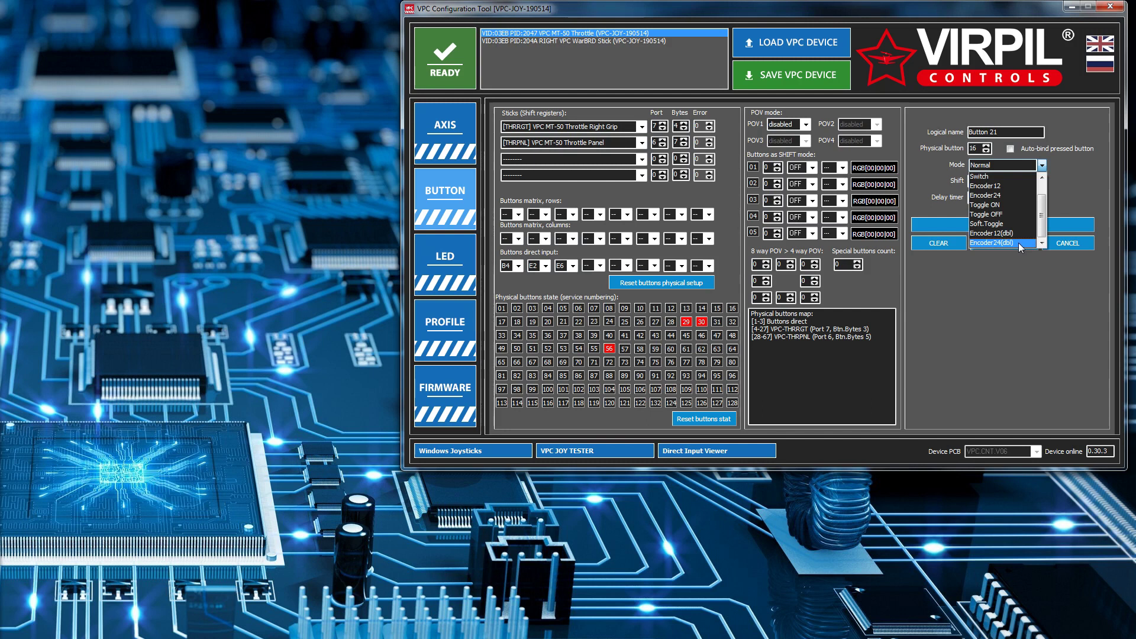
left_click(1042, 293)
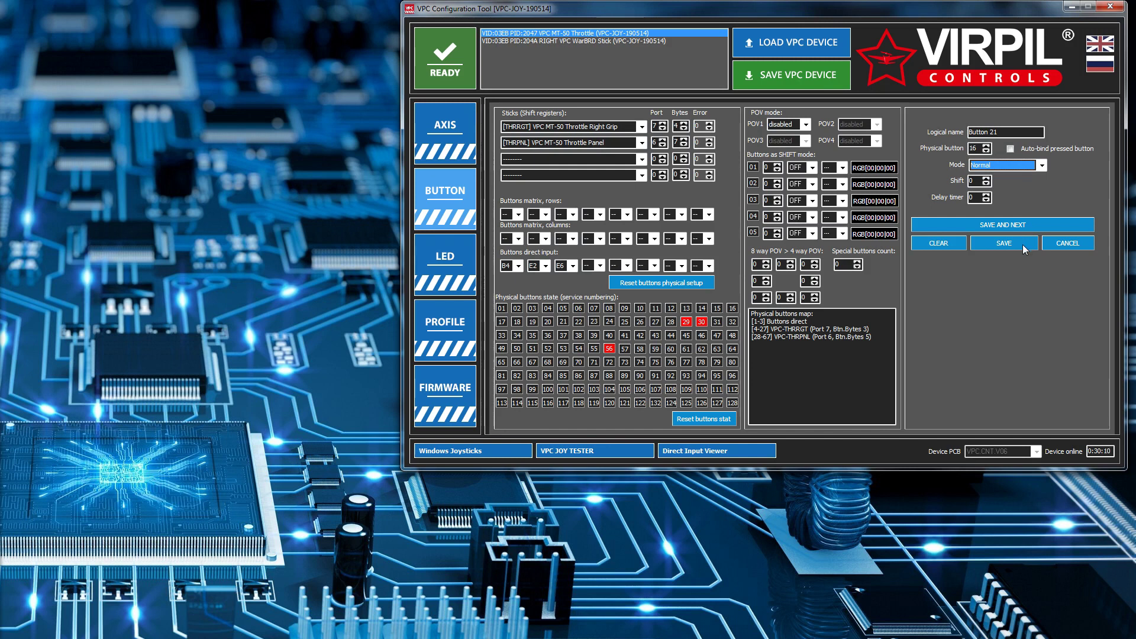
left_click(1072, 8)
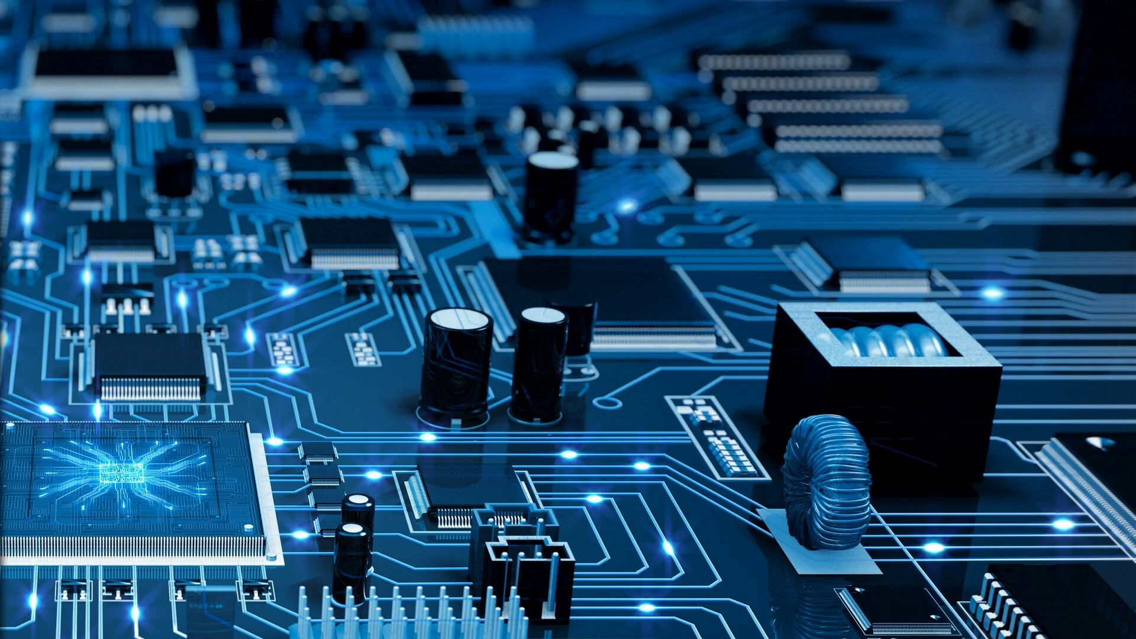